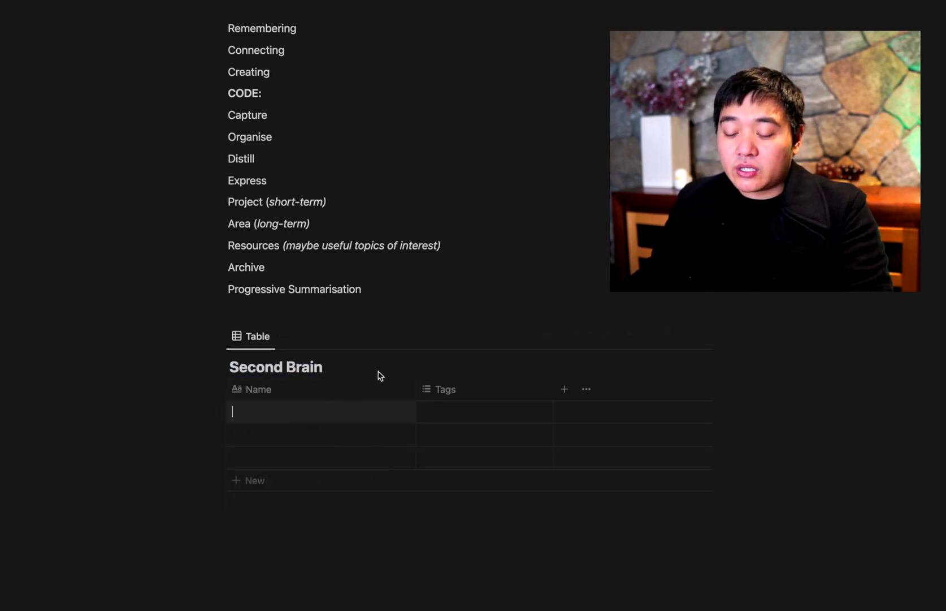
Rename the Second Brain table's Name property to "Thought"
click(257, 390)
click(270, 414)
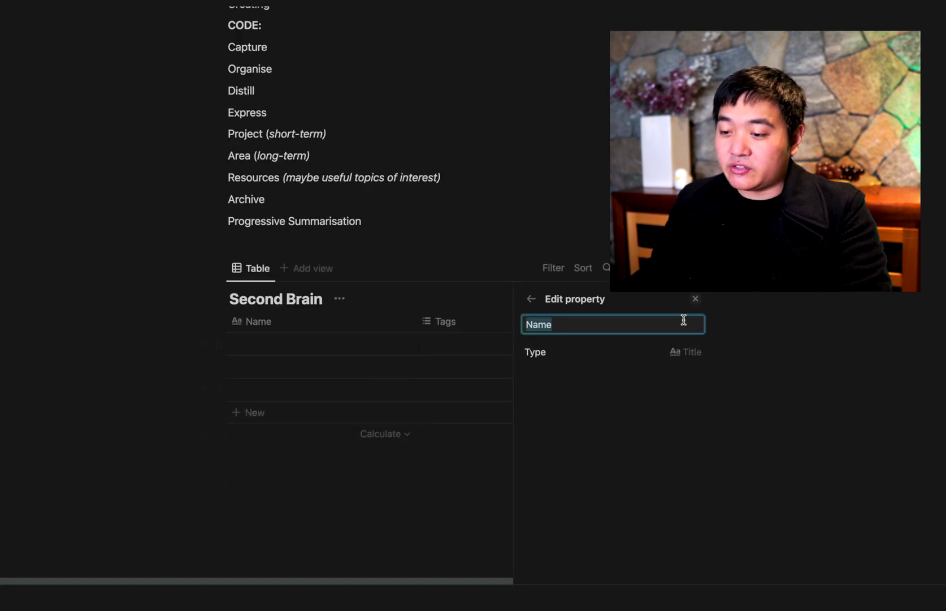
text(Thought)
click(450, 494)
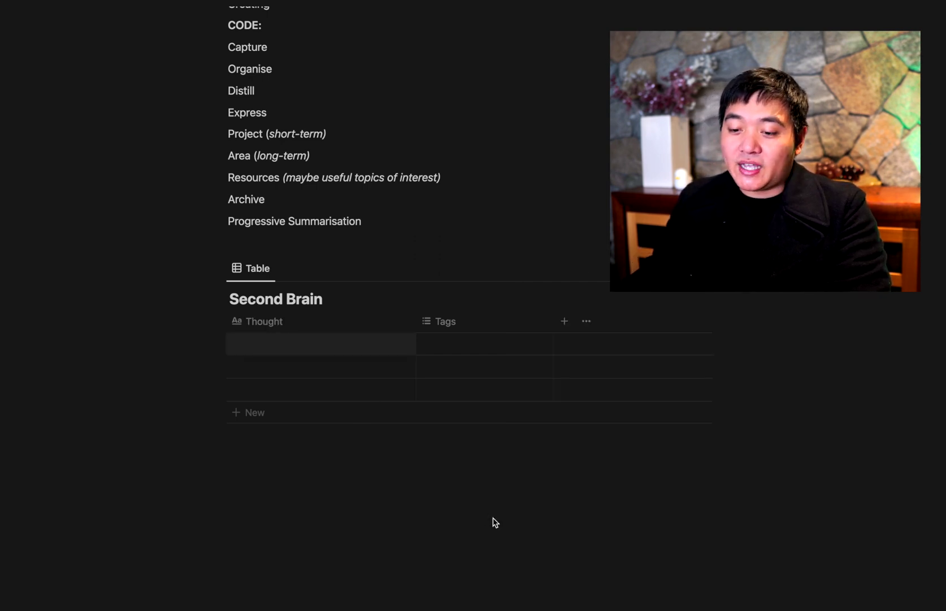
Add a "Second Brain" thought in the table's first row and write a short note about it inside its page
text(Second Brain)
key(Tab)
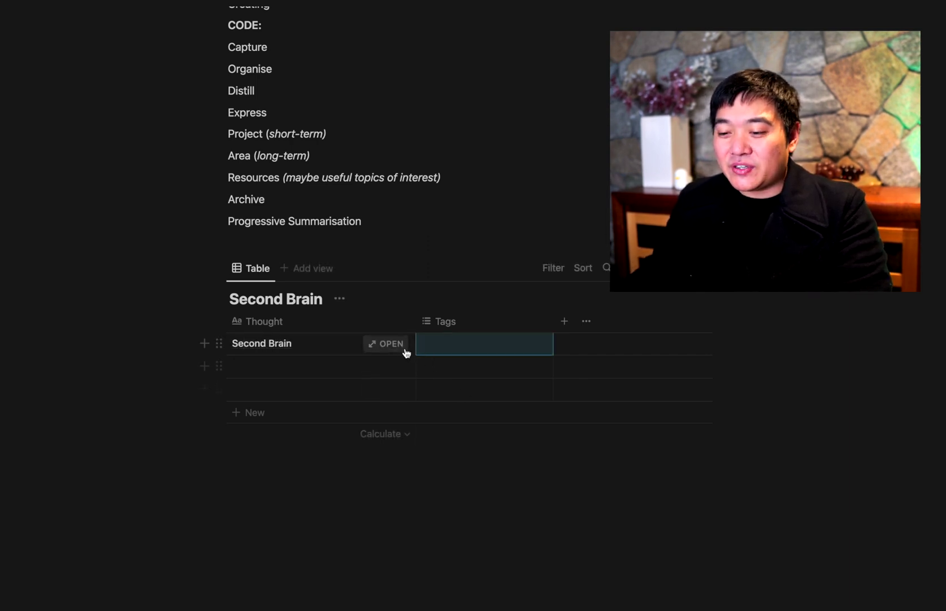
click(394, 345)
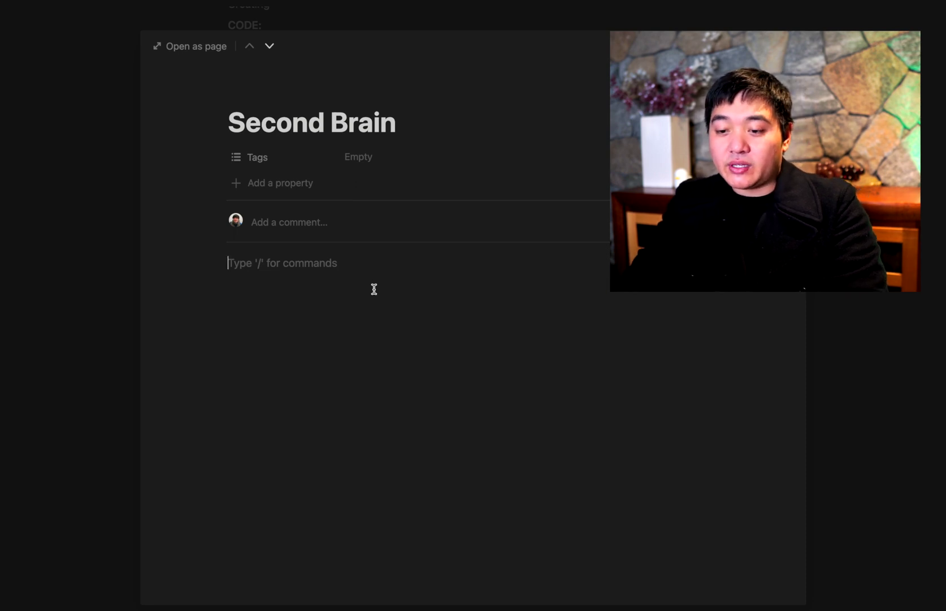
key(BackSpace)
key(BackSpace)
key(BackSpace)
text(ain is a neat co)
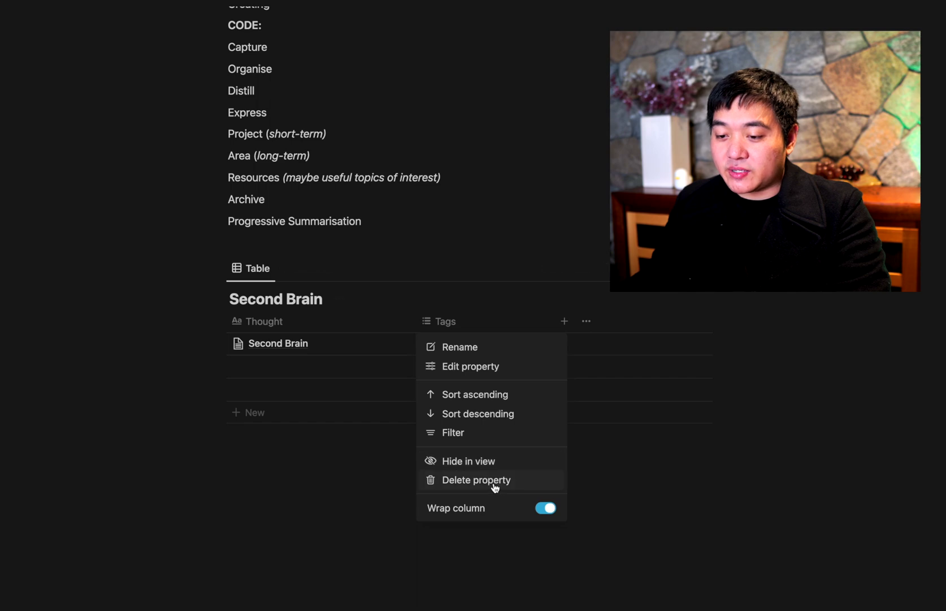
Delete the Tags property and add a new table entry titled "The mitochondria is the powerhouse of the cell."
click(494, 485)
click(456, 331)
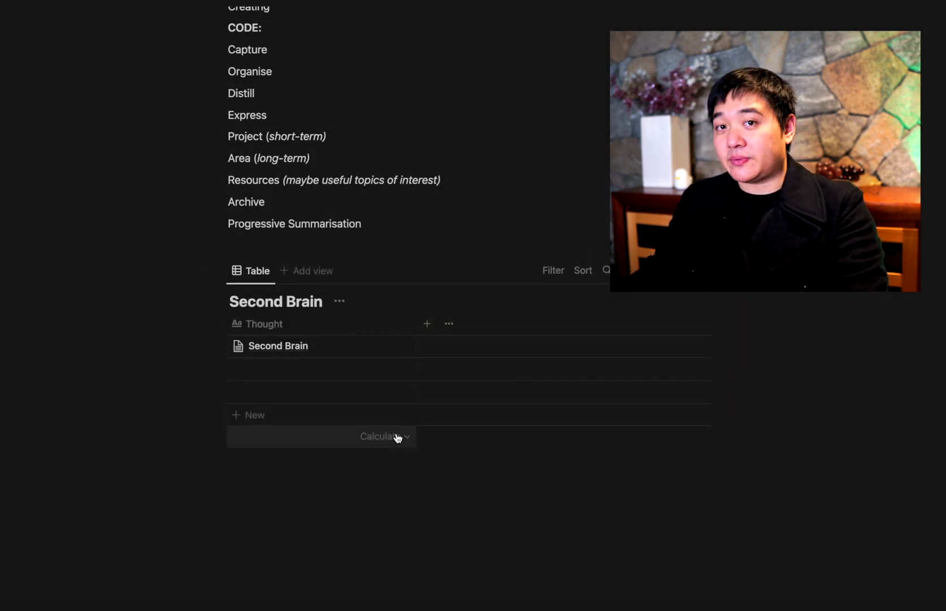
click(672, 271)
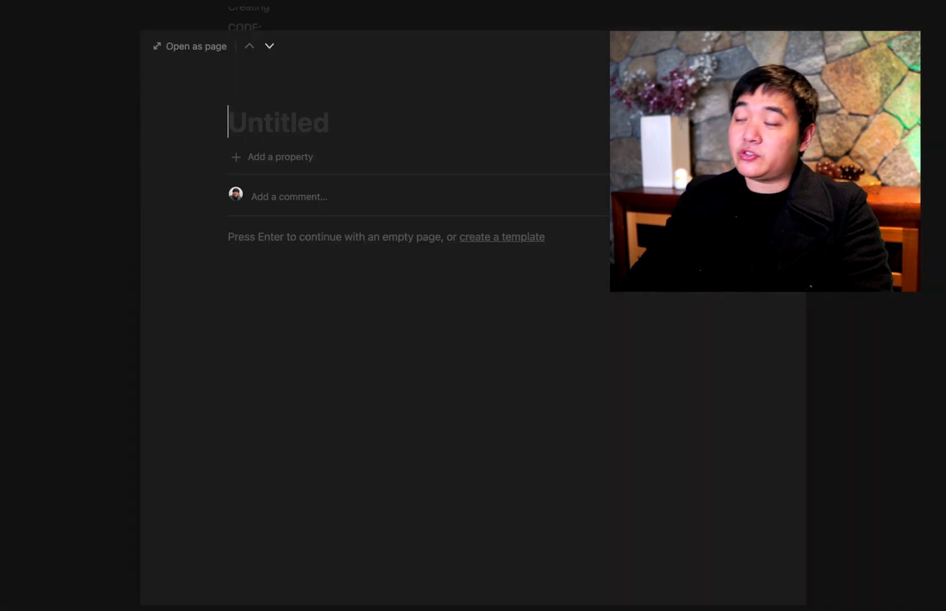
text(The mitochondria is the power)
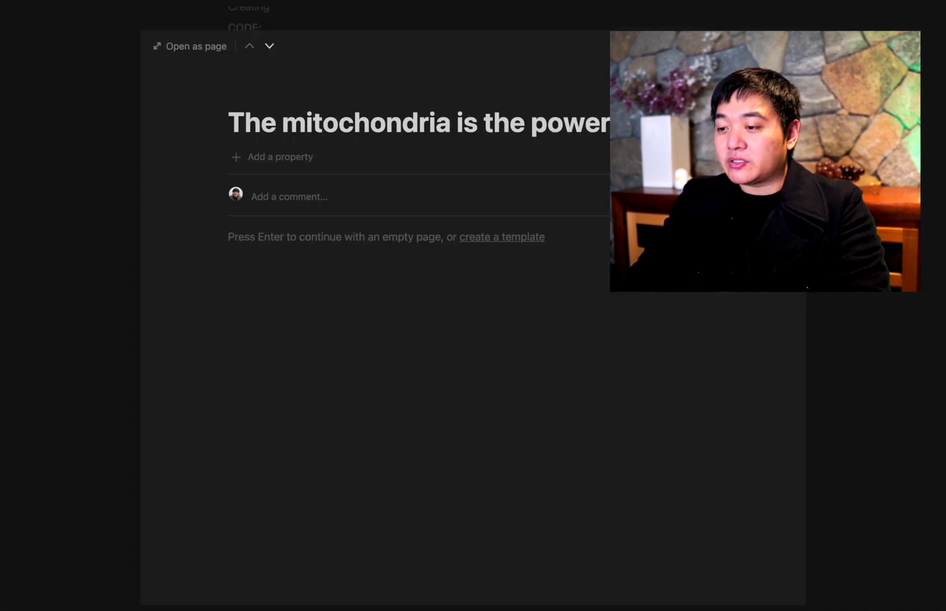
text(of the cell.)
key(Escape)
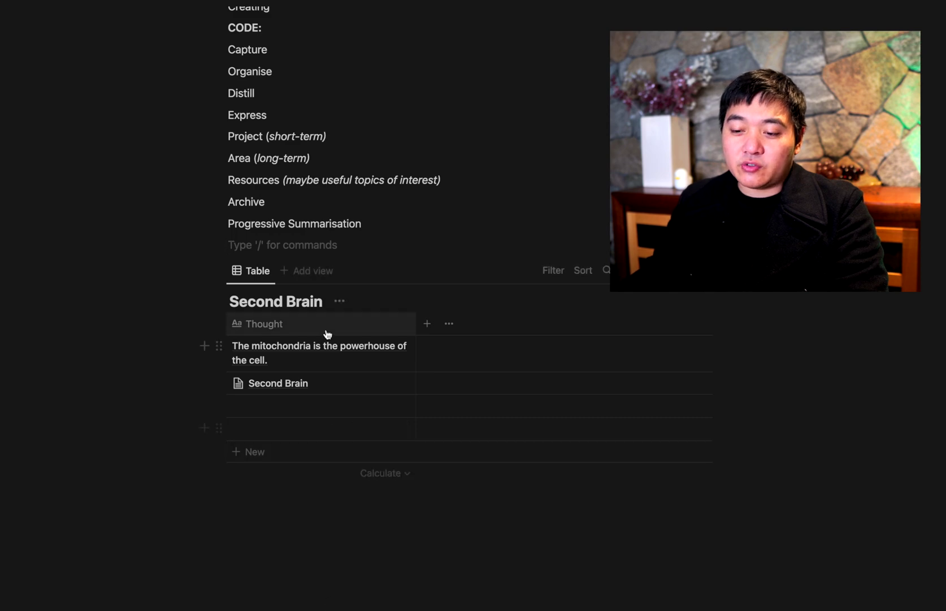
Retitle the mitochondria entry as "Biology of a Cell" and put the mitochondria sentence in its page body
click(320, 358)
key(ctrl+a)
key(BackSpace)
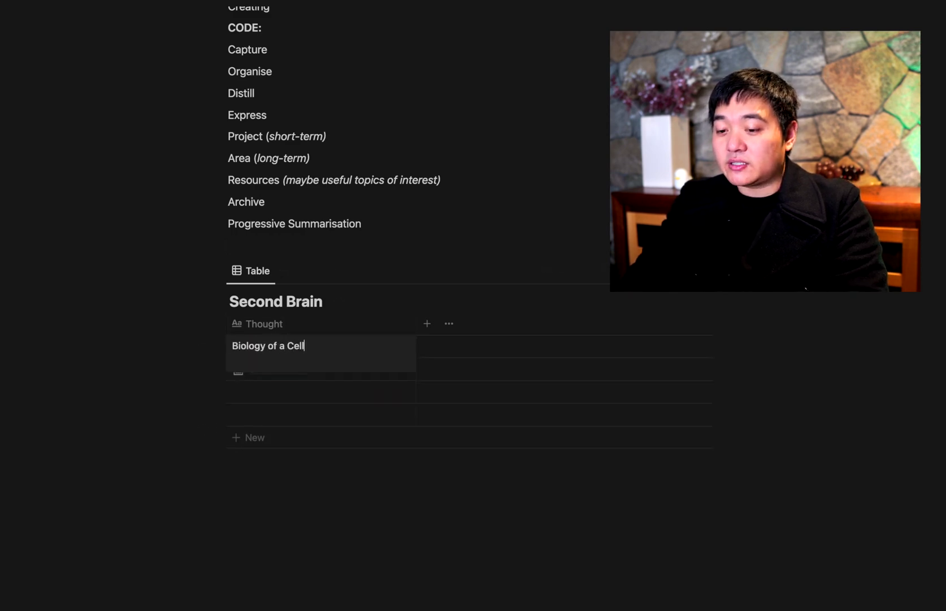
click(387, 344)
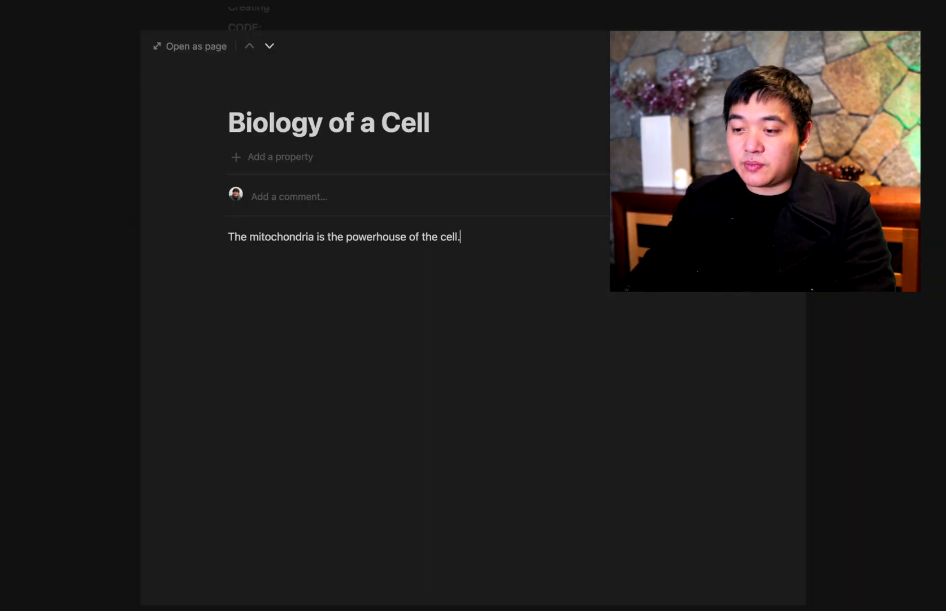
Turn the mitochondria sentence on the Biology of a Cell page into an expanded toggle ready for nested content
click(228, 237)
text(- )
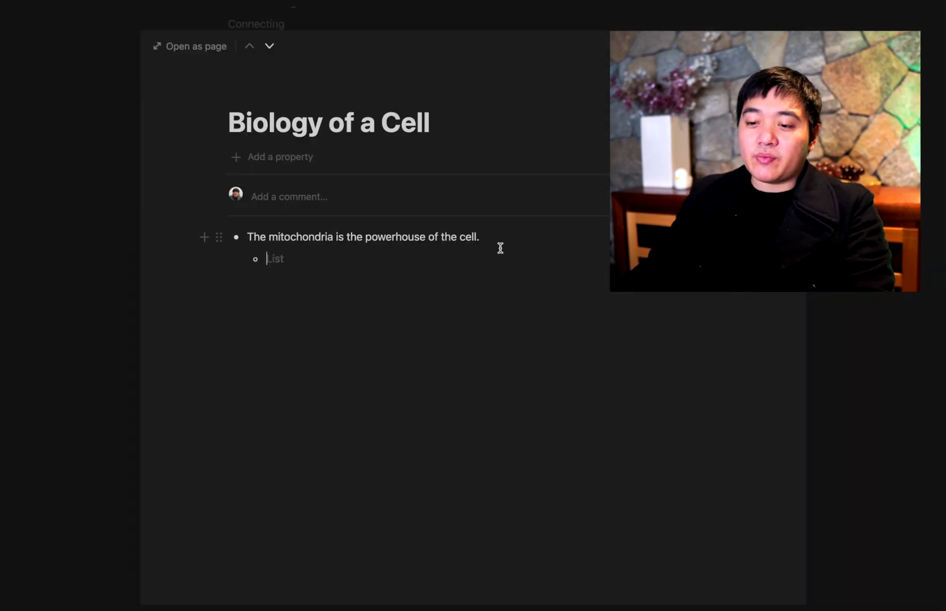
text(>)
click(324, 259)
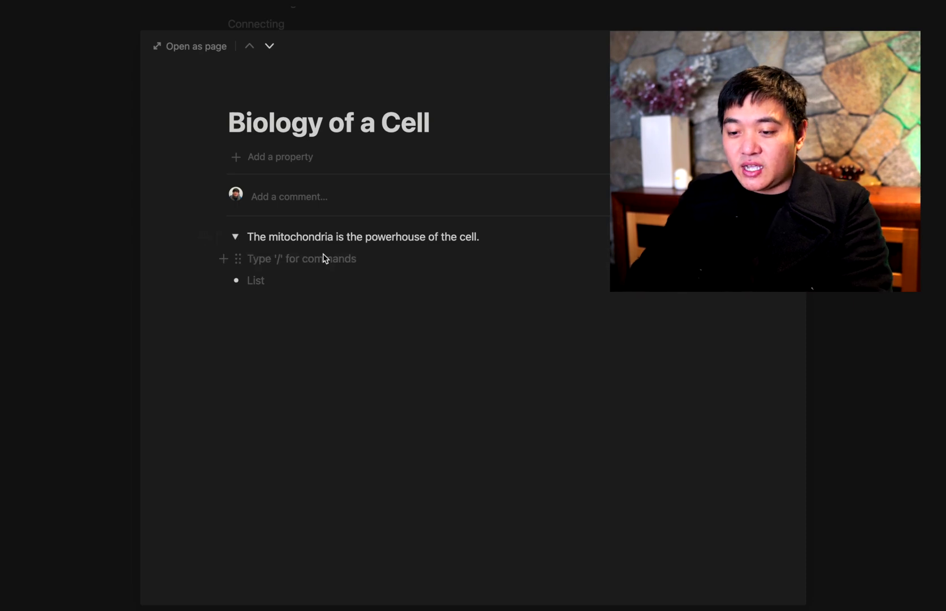
Look up mitochondria on Wikipedia, paste the article's opening paragraph inside the toggle, and collapse it
key(alt+space)
text(wiki)
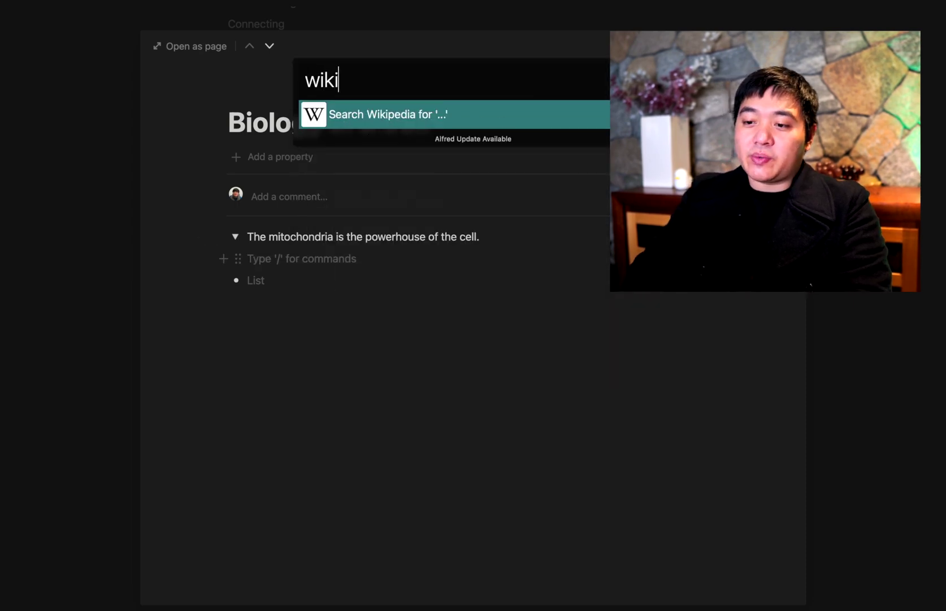
text(pedia mitochondria)
key(Escape)
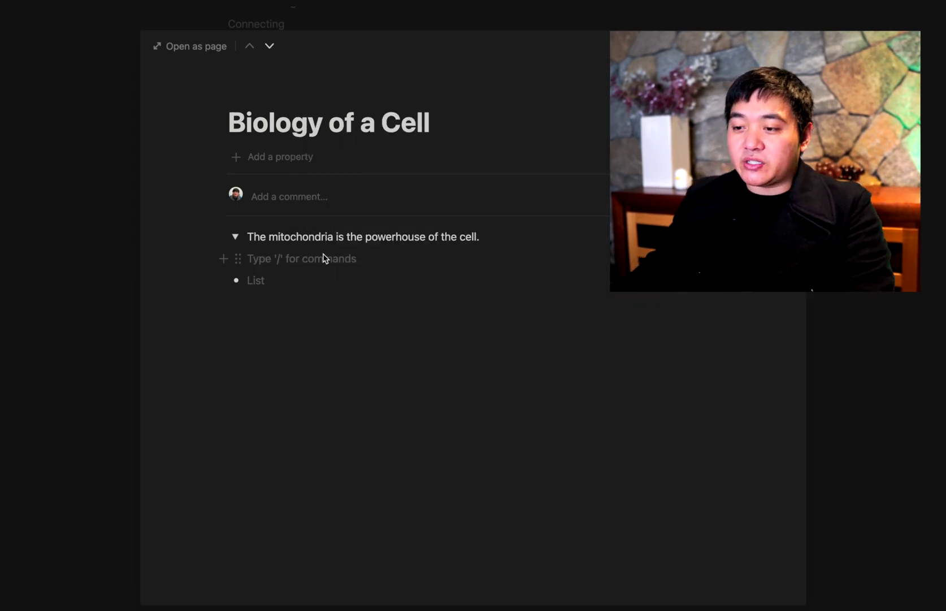
key(super+Tab)
key(super+Tab)
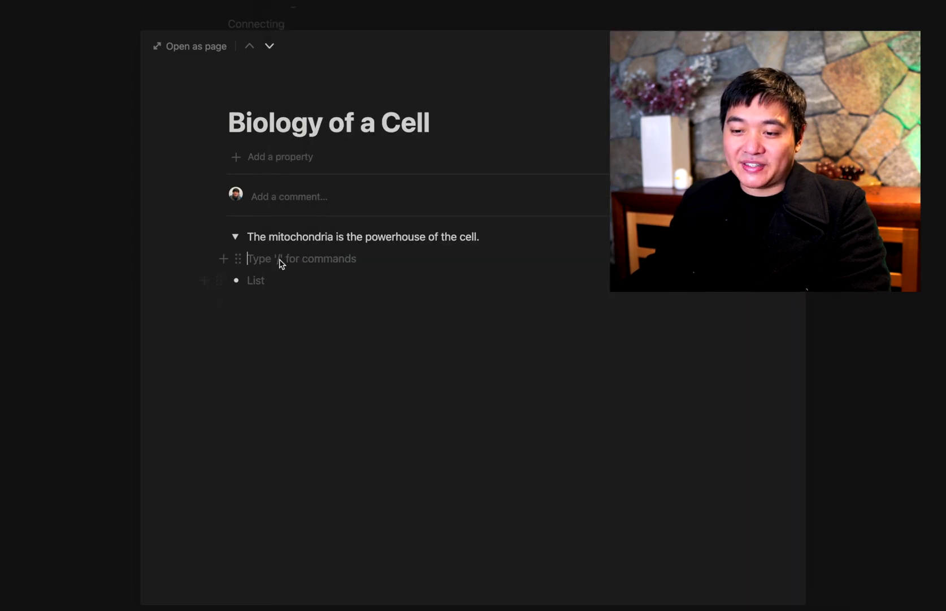
text(A mitochondrion (/ˌmaɪtəˈkɒndriən/;[1]pl. mitochondria) is a double-membrane-bound organelle found in most eukaryotic organisms. Mitochondria use aerobic respiration to generate most of the cell's supply of adenosine triphosphate(ATP), which is subsequently used throughout the cell as a source of chemical energy.[2] They were discovered by Albert von Kölliker in 1857[3] in the voluntary muscles of insects. The term mitochondrionwas coined by Carl Benda in 1898. The mitochondrion is popularly nicknamed the "powerhouse of the cell", a phrase coined by Philip Siekevitz in a 1957 article of the same name.[4])
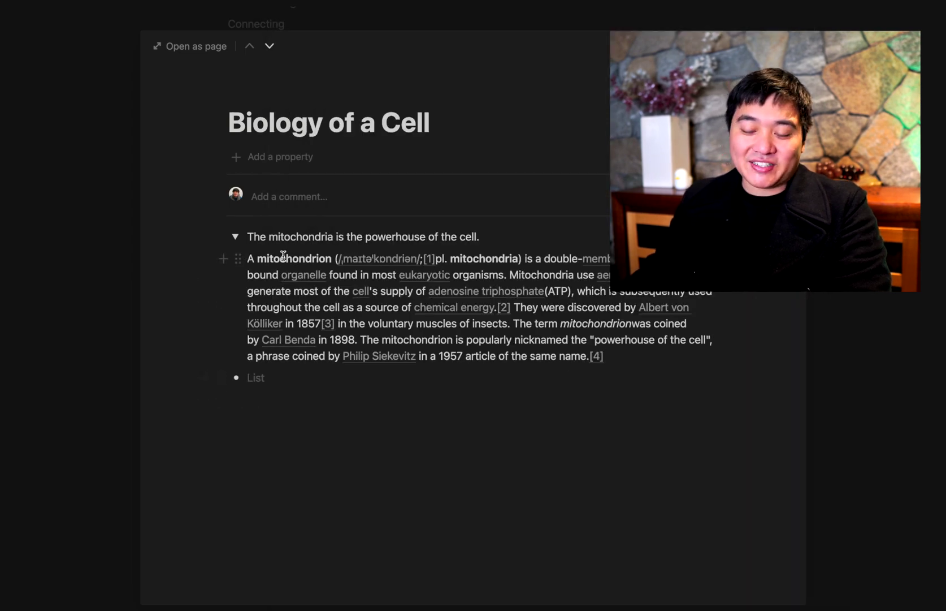
click(236, 237)
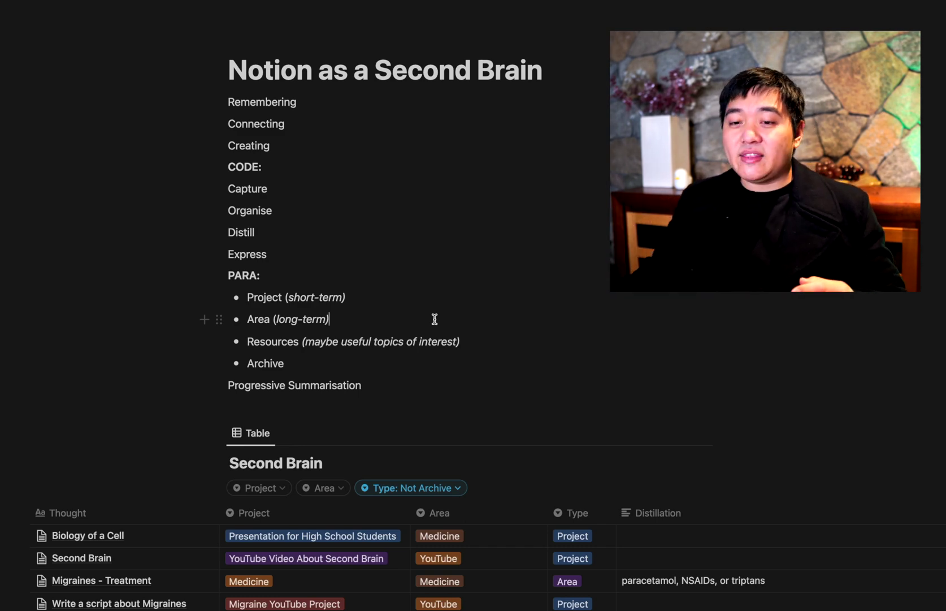
Search the workspace for "readwise", open the Readwise page and look through its Books library
mouse_move(30, 40)
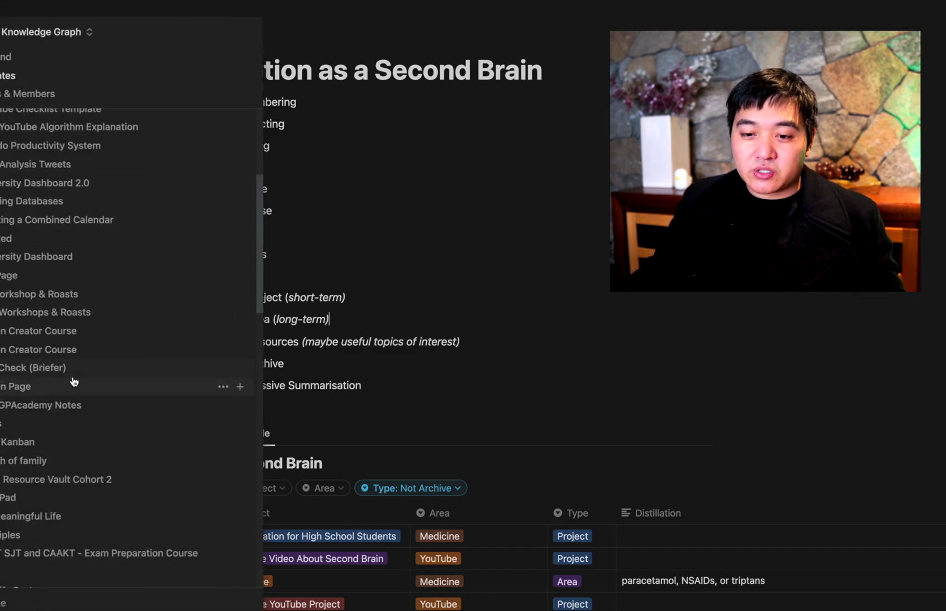
scroll(76, 390, up, 3)
scroll(76, 391, up, 2)
key(super+p)
text(readwise)
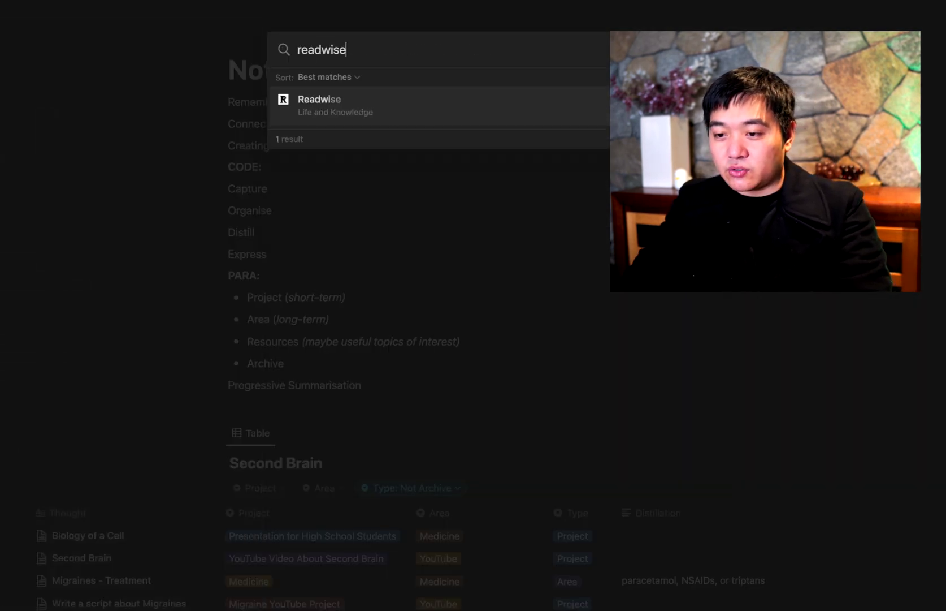
key(Return)
scroll(594, 175, down, 5)
scroll(551, 213, up, 2)
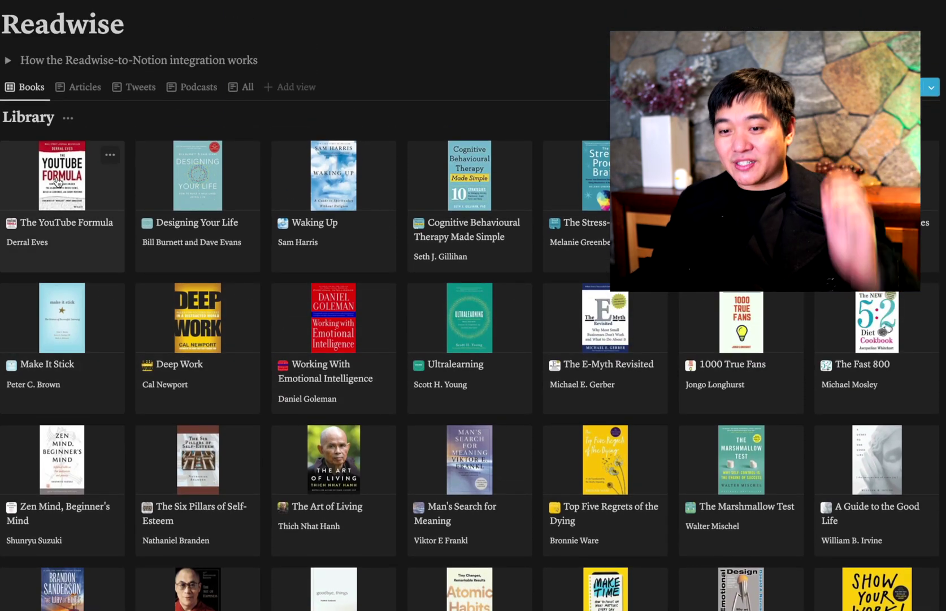
Open The YouTube Formula in the library and examine its first imported book highlights
click(59, 181)
scroll(295, 332, down, 5)
triple_click(360, 375)
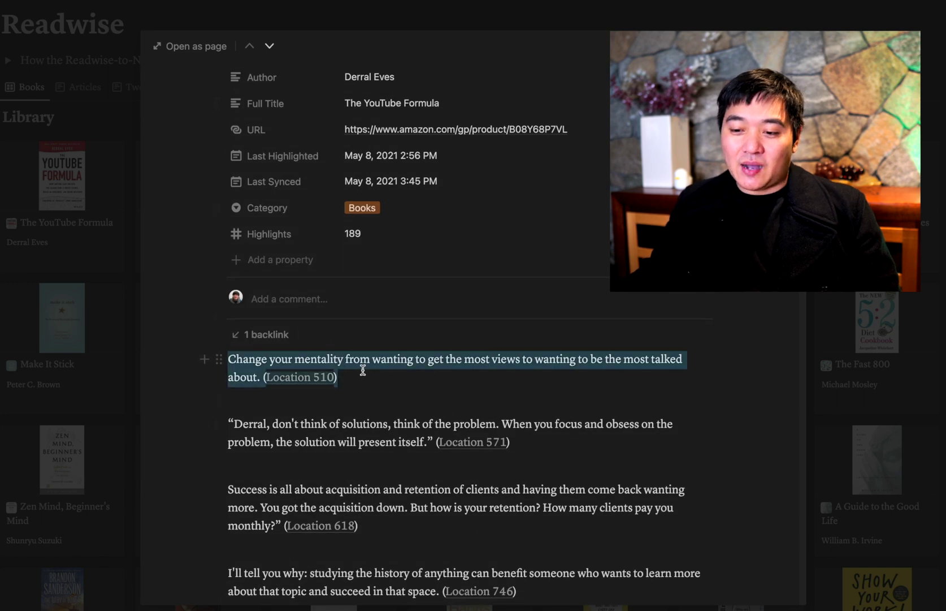
shift+click(611, 510)
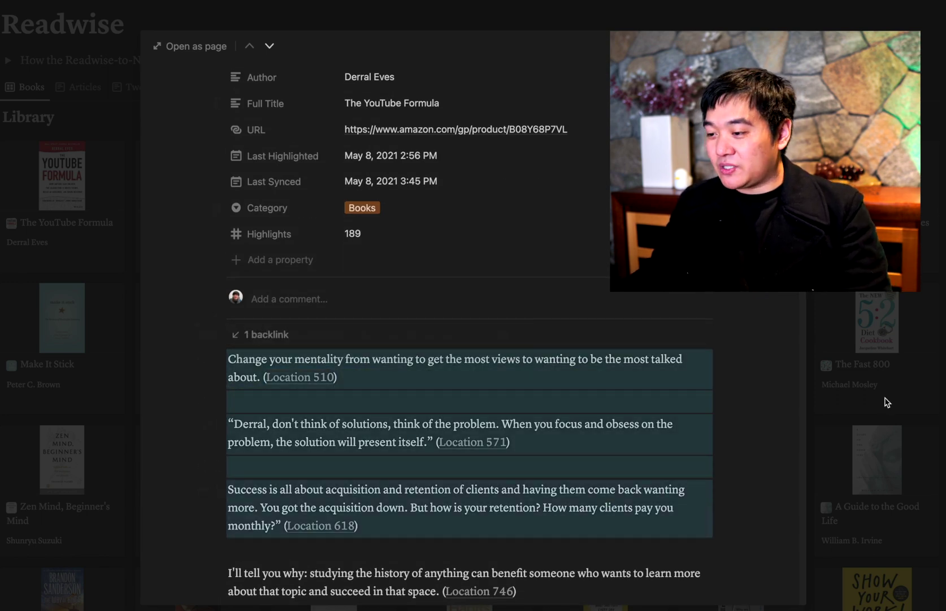
triple_click(355, 377)
click(869, 334)
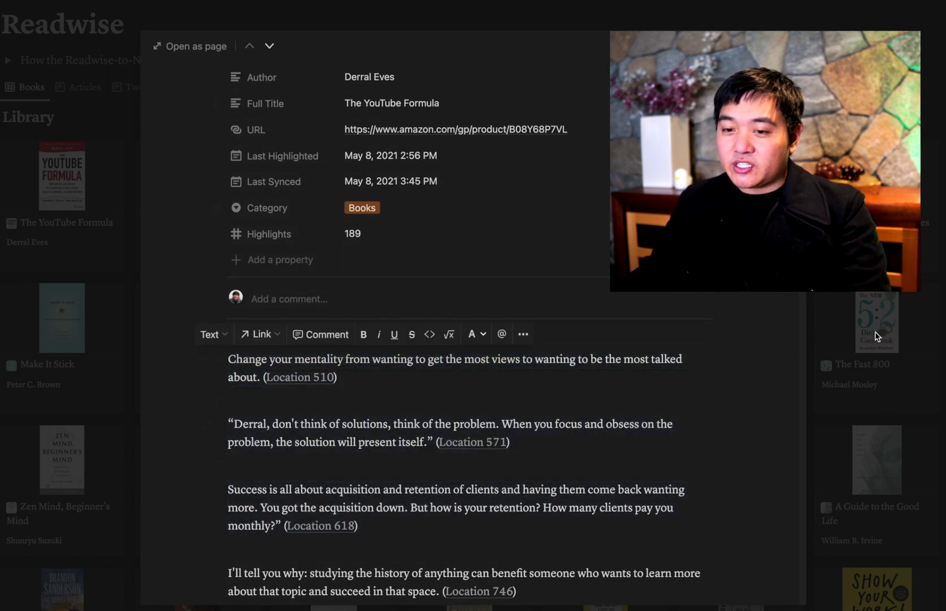
Return to the "Notion as a Second Brain" page and view its Second Brain table
mouse_move(8, 254)
click(45, 264)
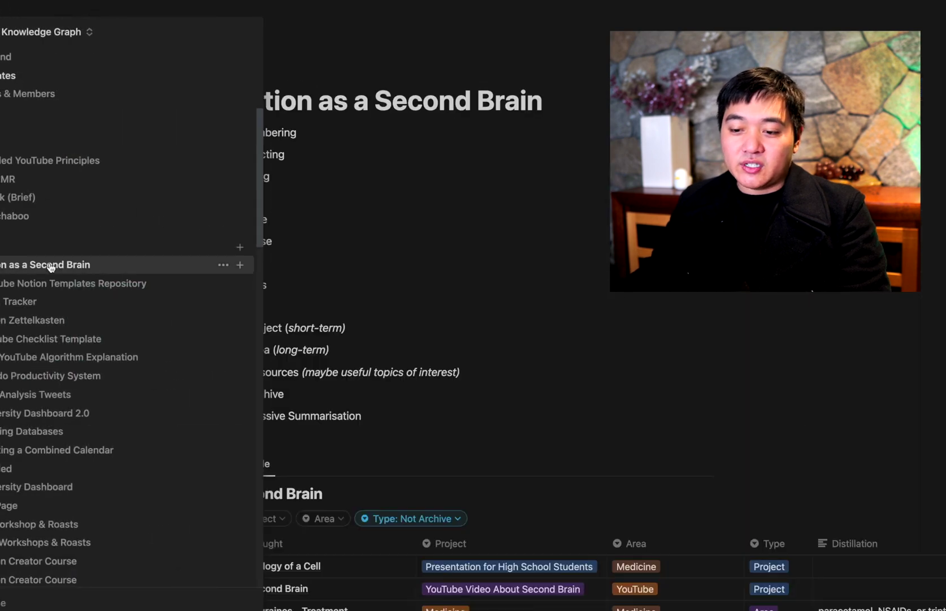
scroll(512, 447, down, 5)
click(393, 406)
key(Escape)
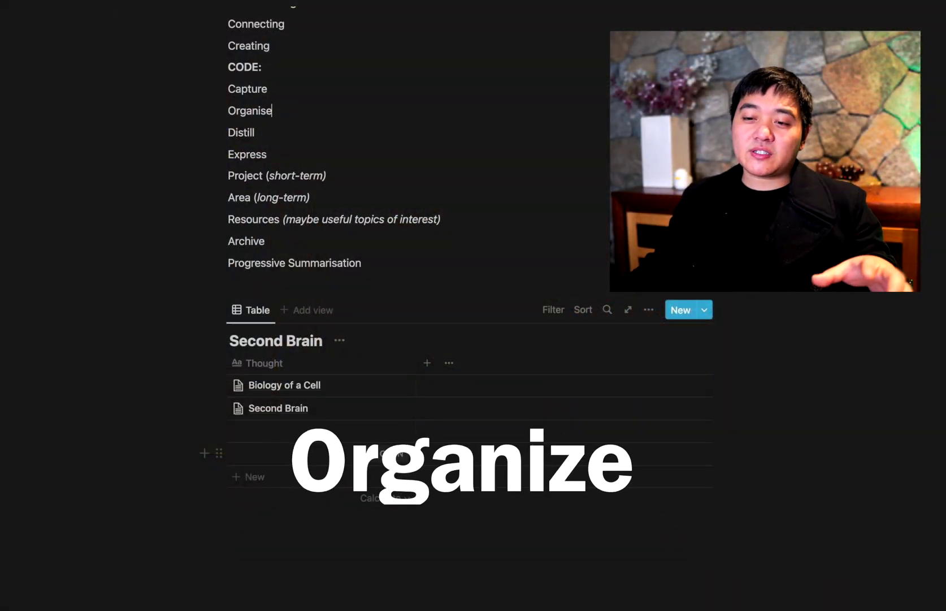
Add a new Select property to the Second Brain table
click(427, 363)
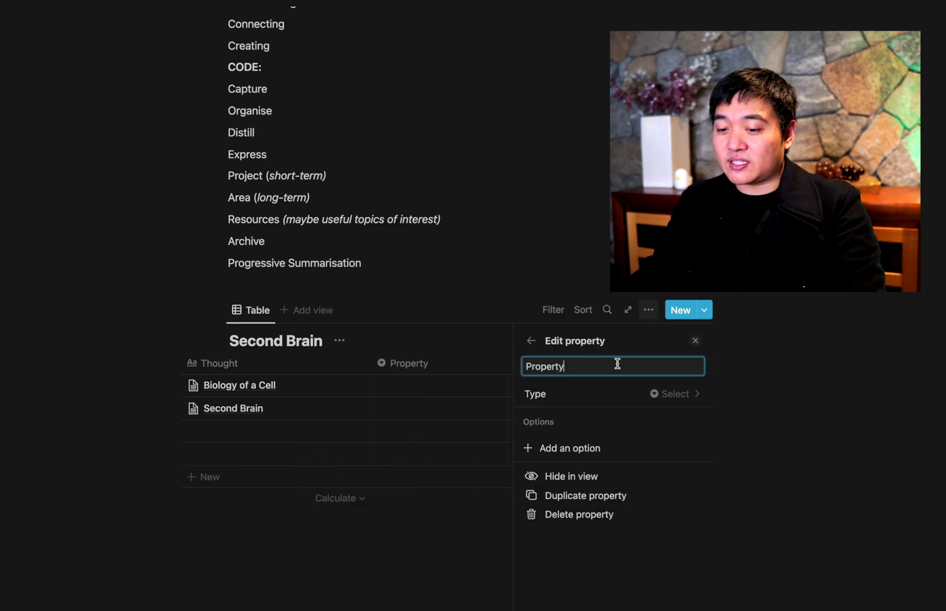
click(399, 190)
Insert a bold "PARA:" heading below Express and make Project, Area, Resources and Archive bulleted items
click(370, 162)
key(Return)
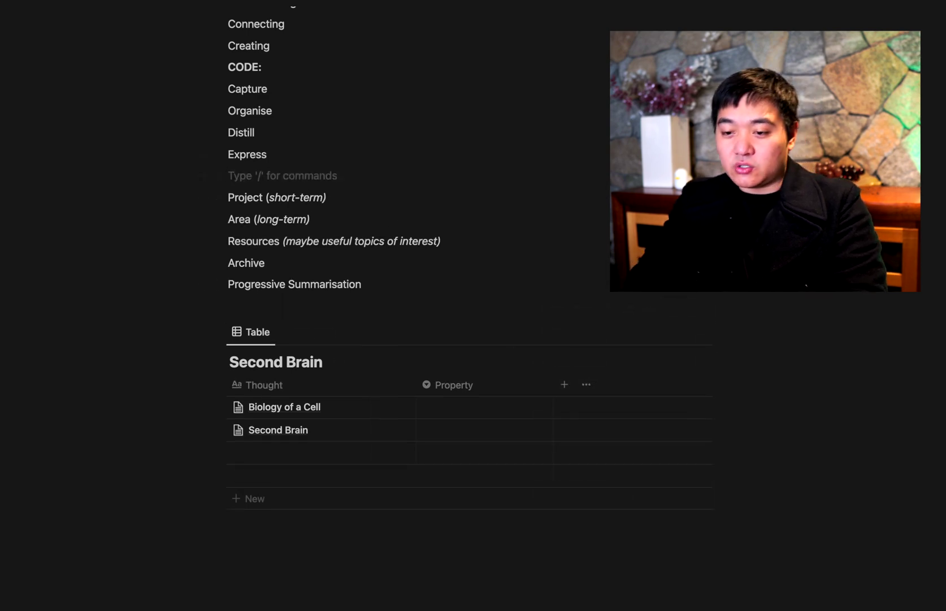
key(super+a)
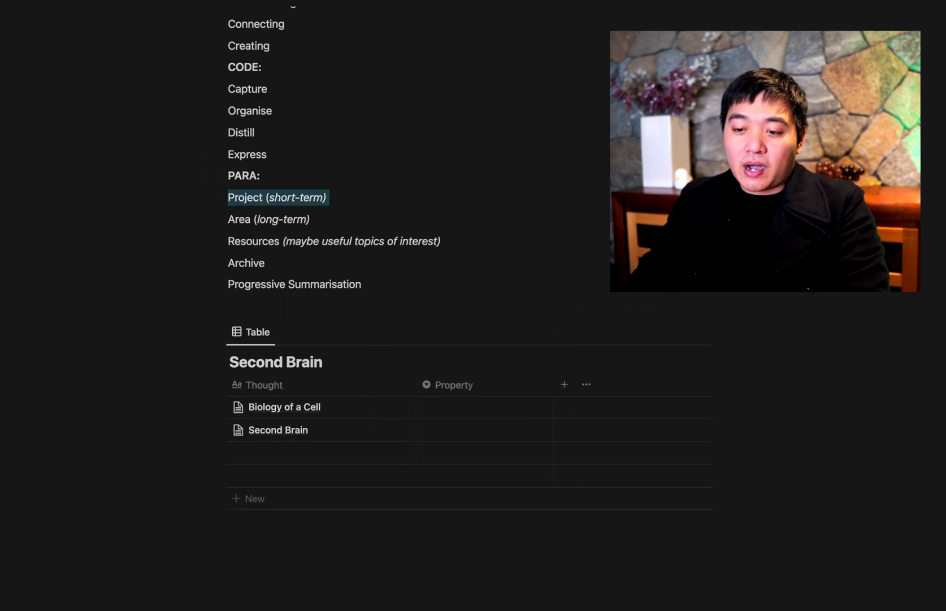
key(Left)
text(- )
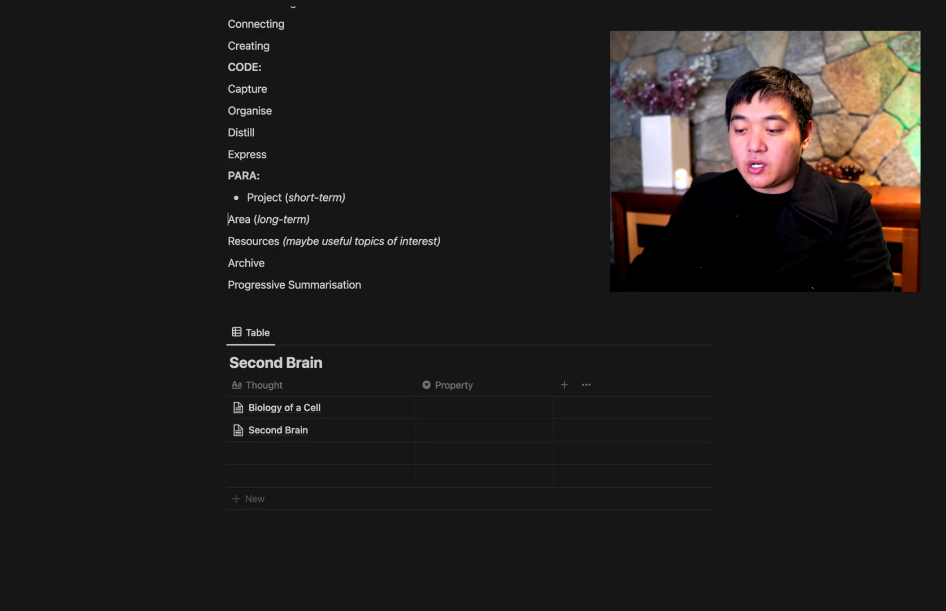
text(- )
text(-)
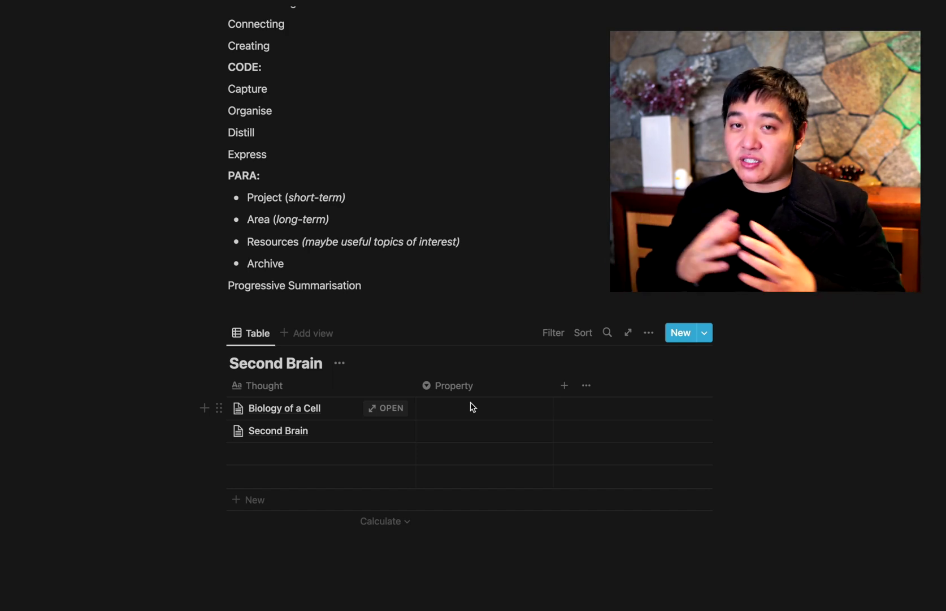
Rename the table's new Select property to "Project"
click(473, 394)
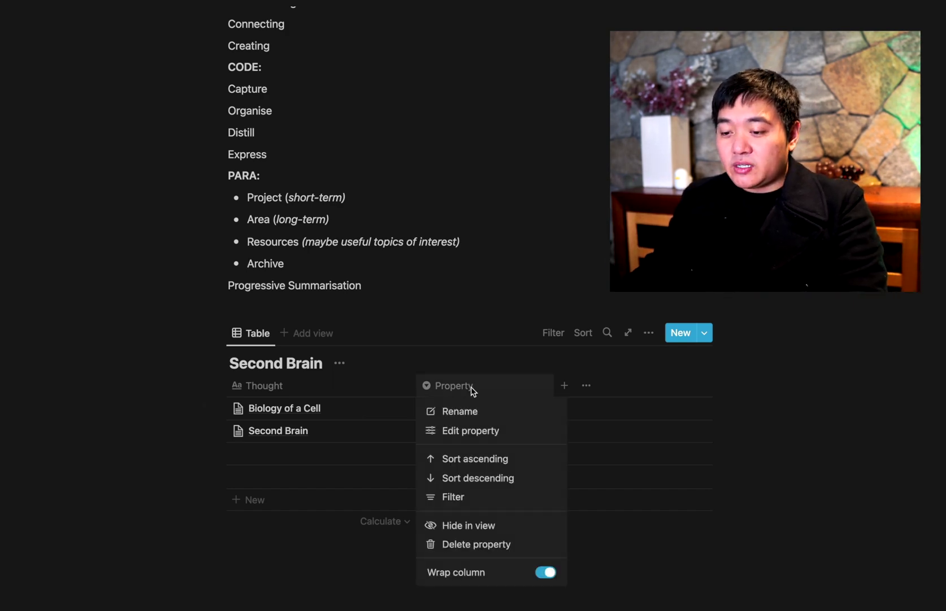
click(474, 428)
click(571, 298)
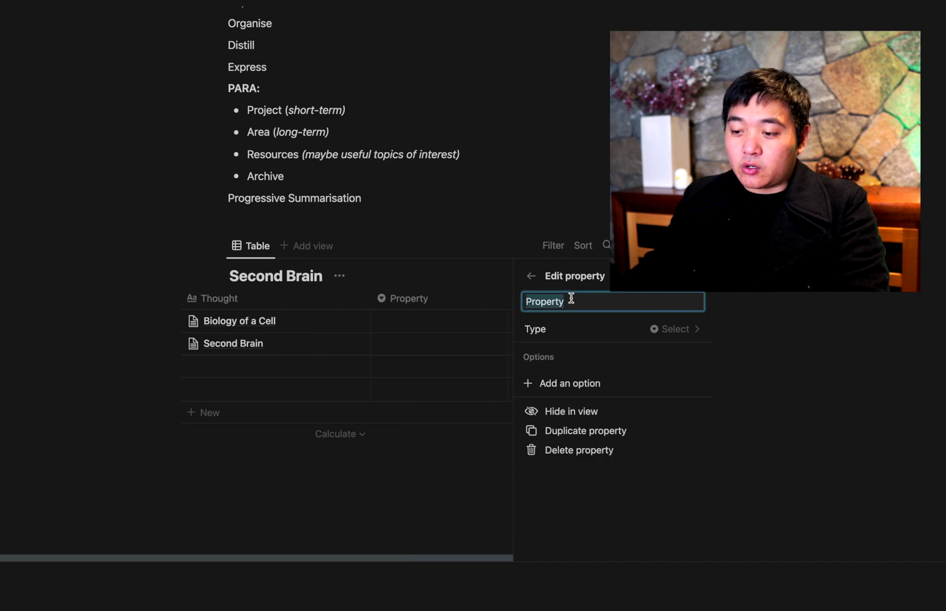
text(Project)
Set the Project of "Biology of a Cell" to a new option named "Medicine"
click(439, 317)
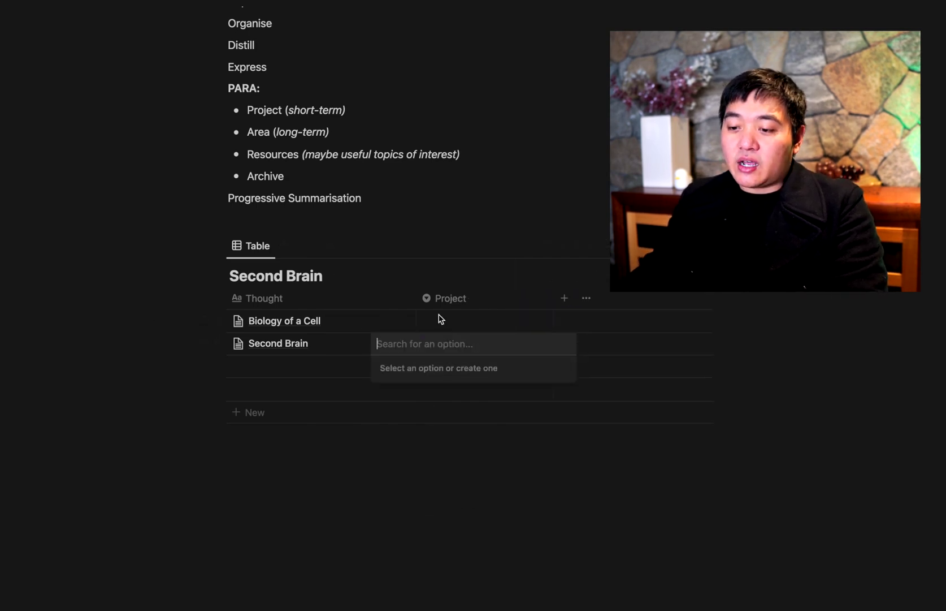
text(Medicin)
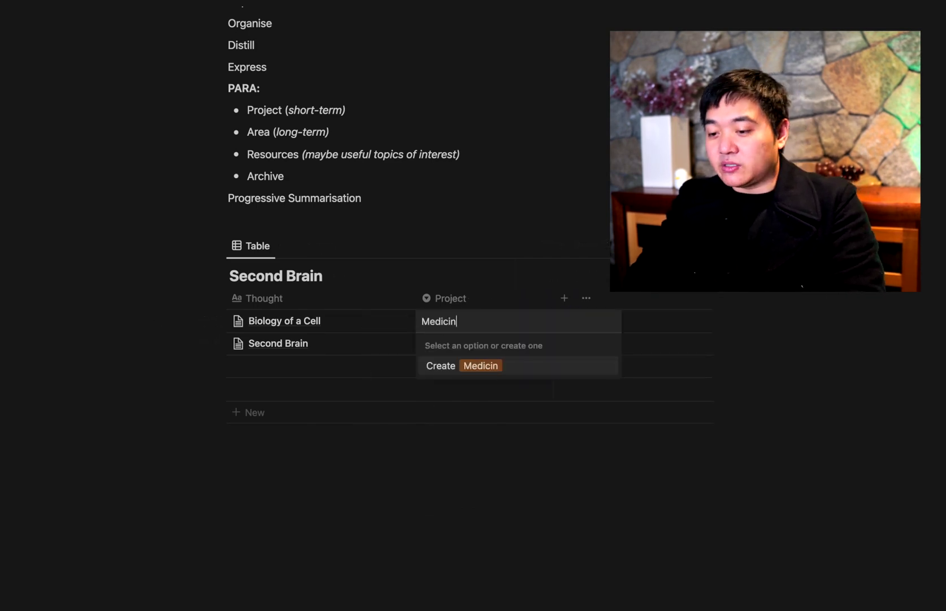
text(e)
key(Return)
click(472, 350)
text(Digital Knowledg)
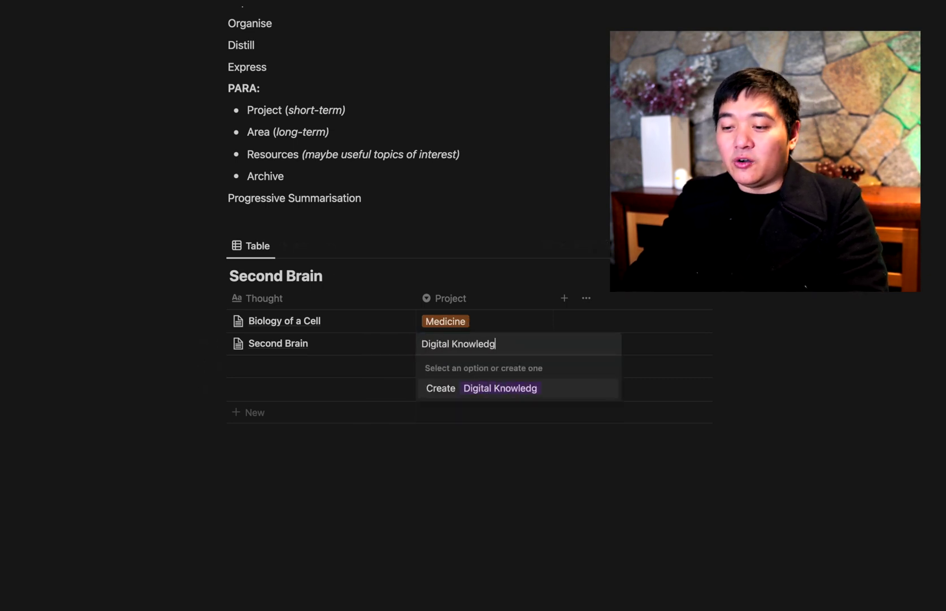
key(BackSpace)
key(BackSpace)
key(BackSpace)
key(BackSpace)
key(BackSpace)
key(BackSpace)
key(BackSpace)
key(BackSpace)
key(BackSpace)
key(BackSpace)
key(BackSpace)
key(BackSpace)
key(BackSpace)
key(BackSpace)
key(BackSpace)
key(BackSpace)
Set the Project of the "Second Brain" thought to a new option named "YouTube Video About Second Brain"
text(YouTube Video About Second Brain)
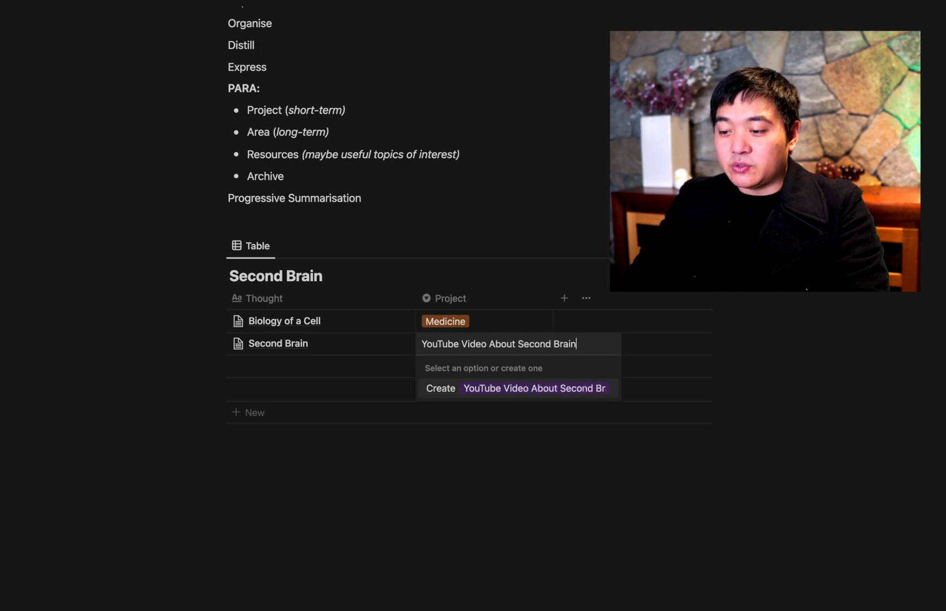
key(Return)
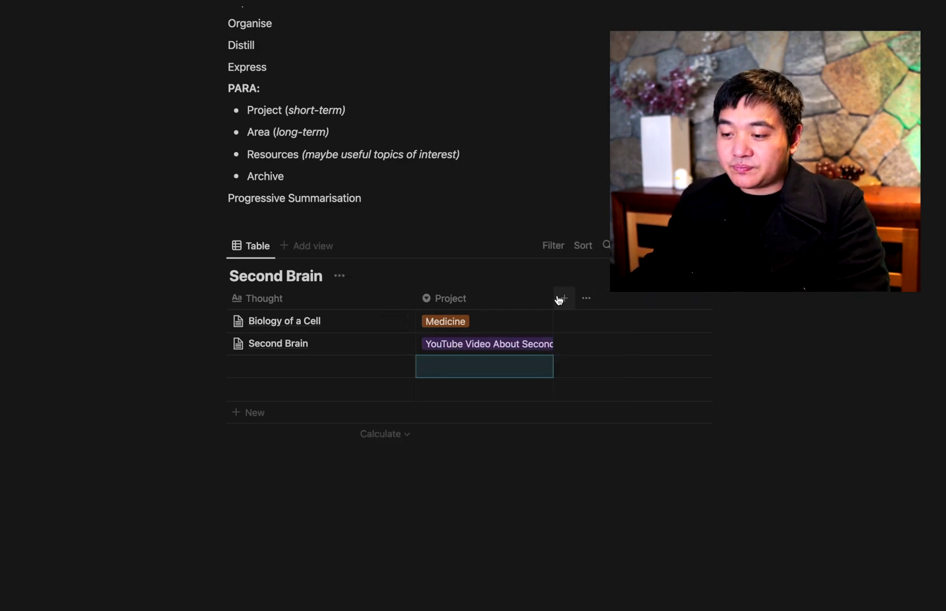
Change the Project of "Biology of a Cell" to a new option named "Presentation for High School Students"
click(474, 322)
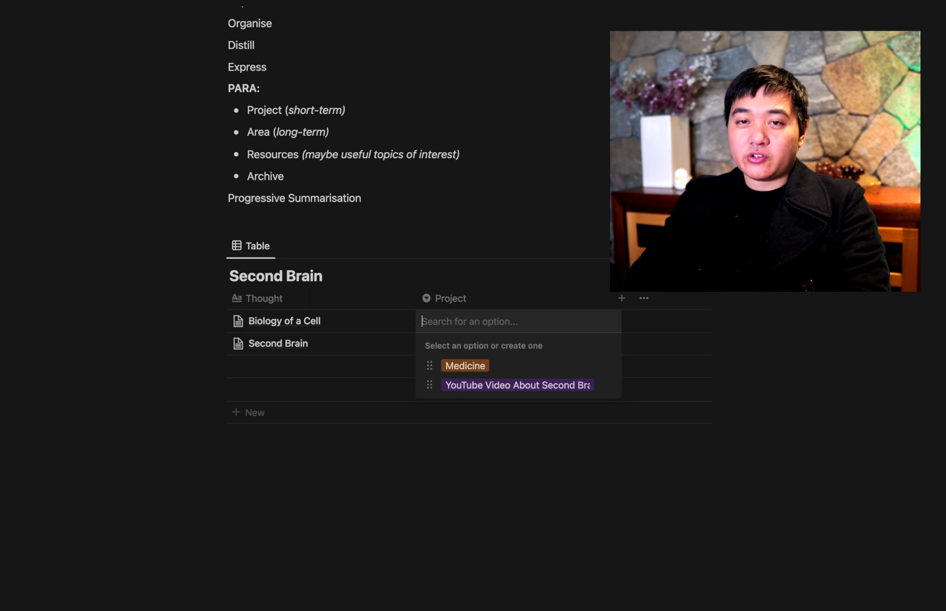
text(Presentation for)
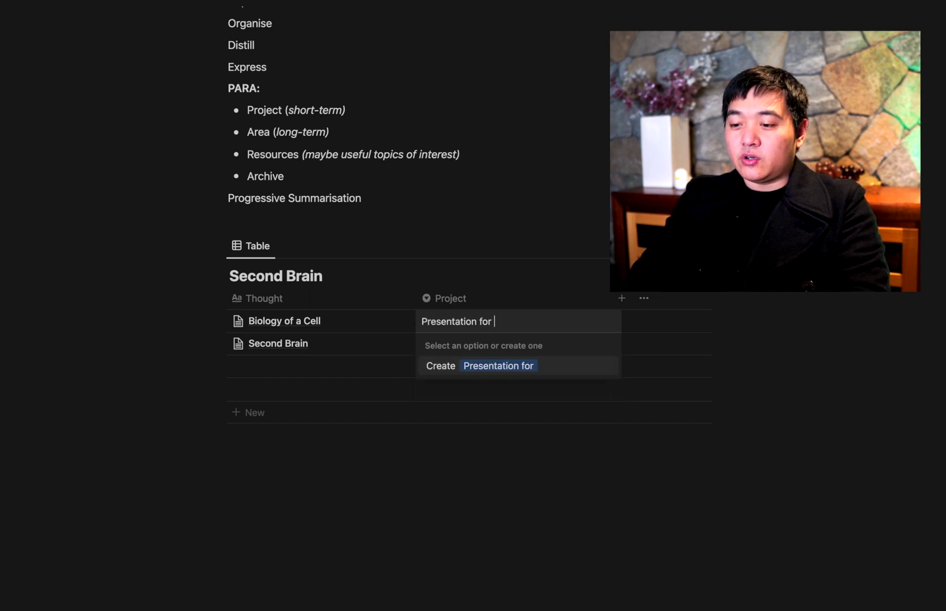
text( High School Students)
key(Return)
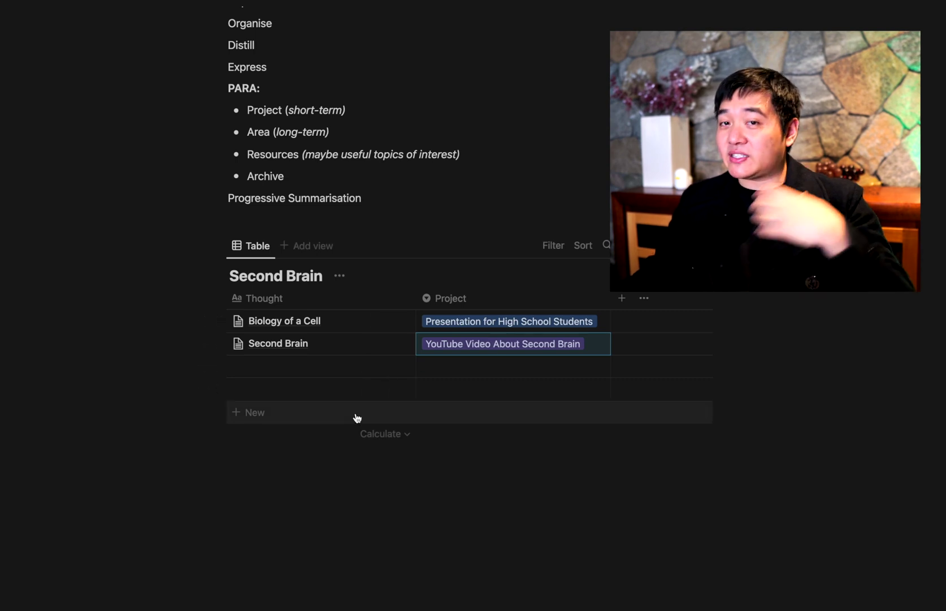
Filter the Second Brain table to thoughts whose Project is "Presentation for High School Students"
click(555, 247)
click(530, 321)
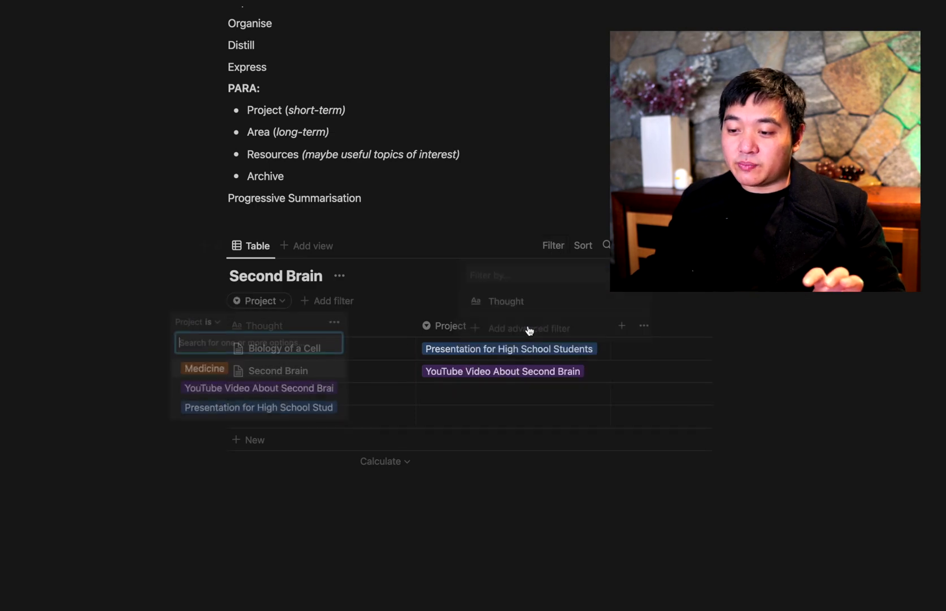
click(222, 406)
click(598, 460)
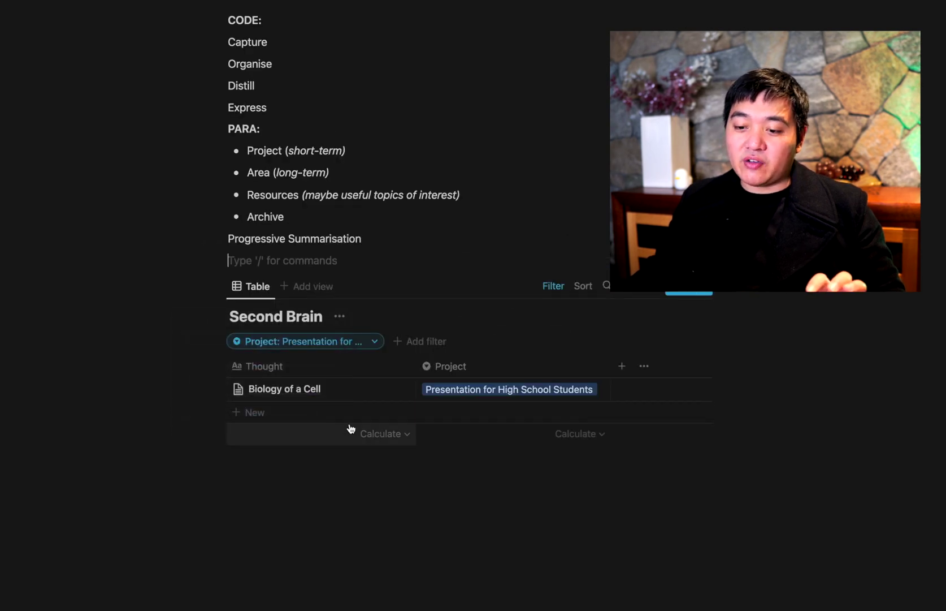
Add a thought named "How The Liver Works" to the filtered Second Brain table
click(365, 412)
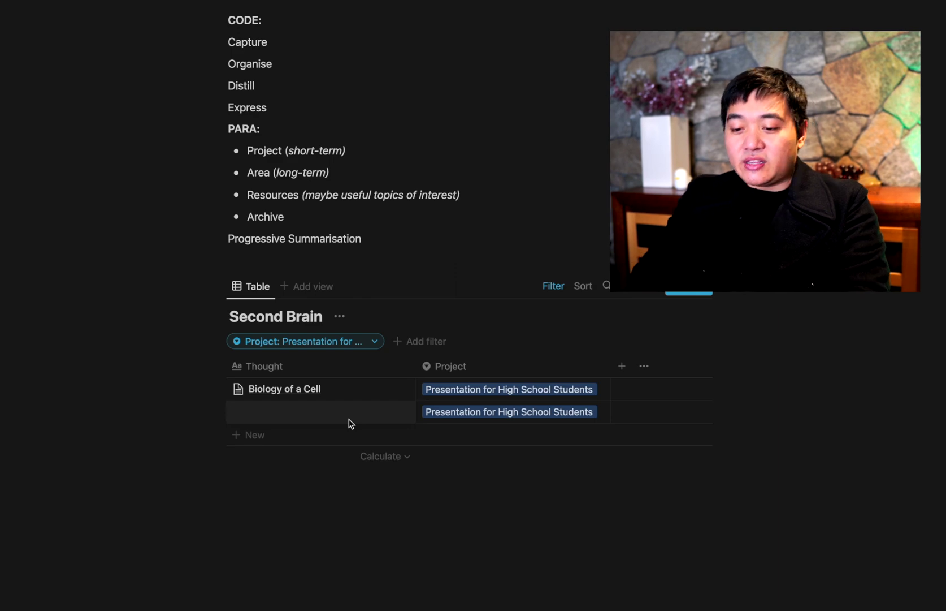
text(How The Liver Works)
key(Return)
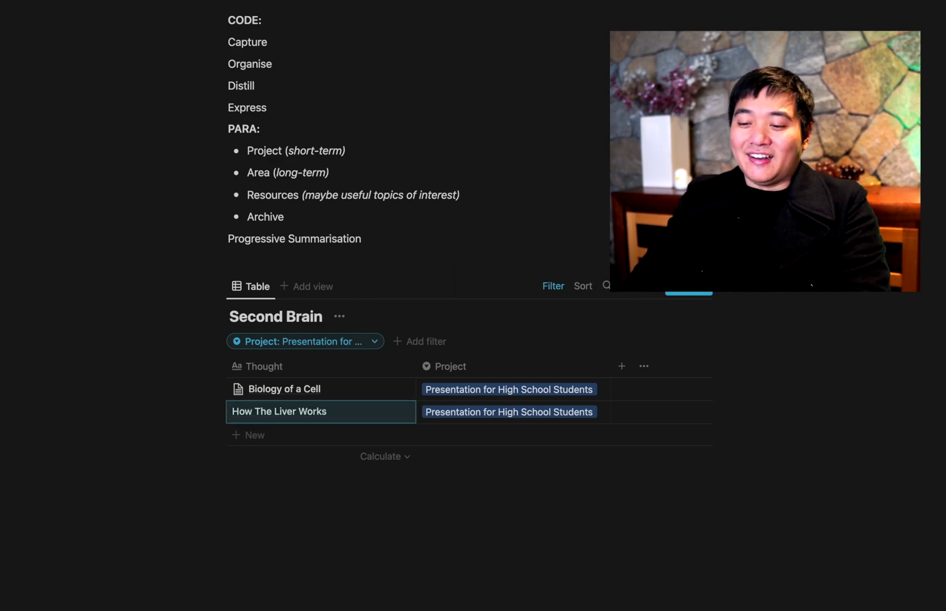
mouse_move(340, 414)
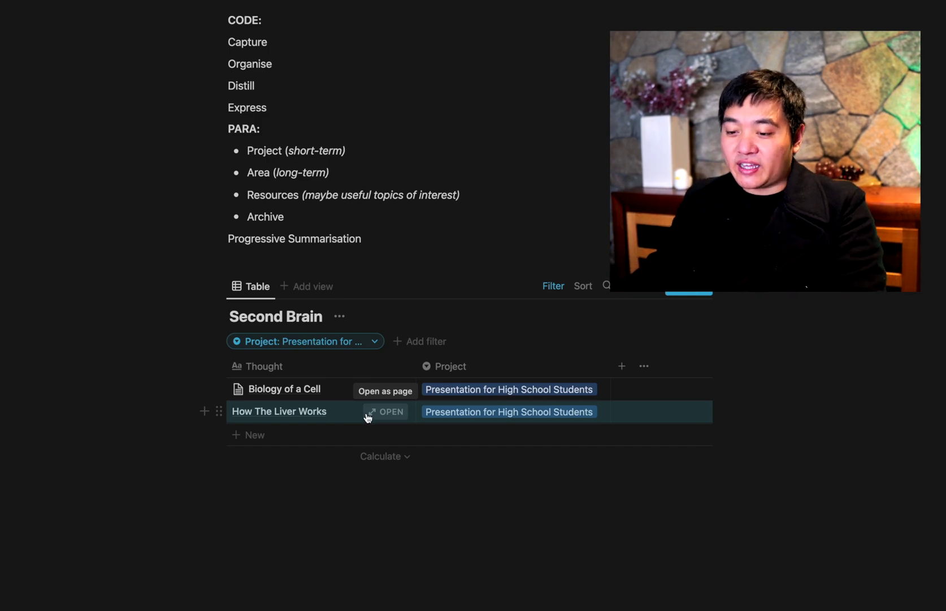
Add a thought named "Migraines - Treatment" to the Second Brain table and open its page
scroll(367, 418, up, 2)
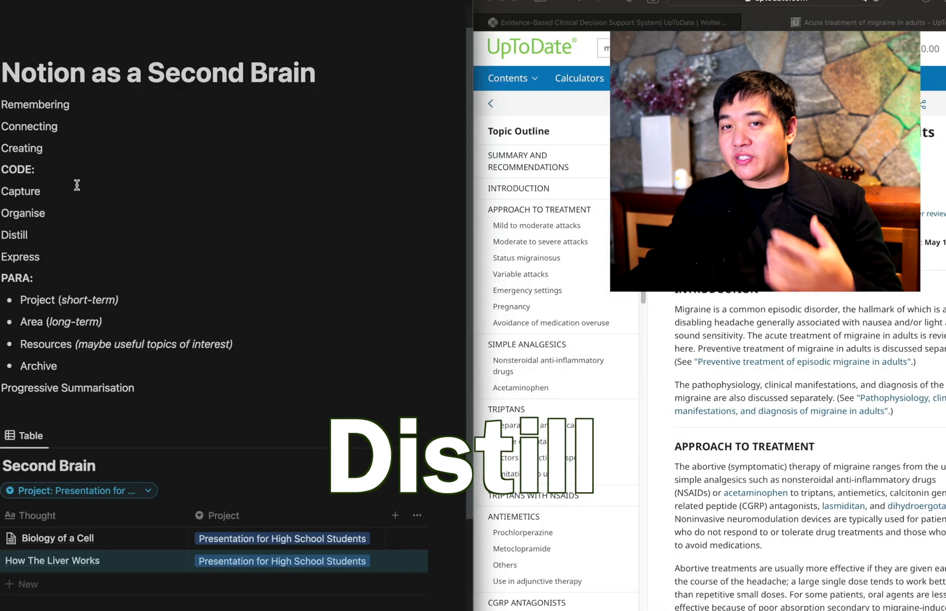
mouse_move(167, 433)
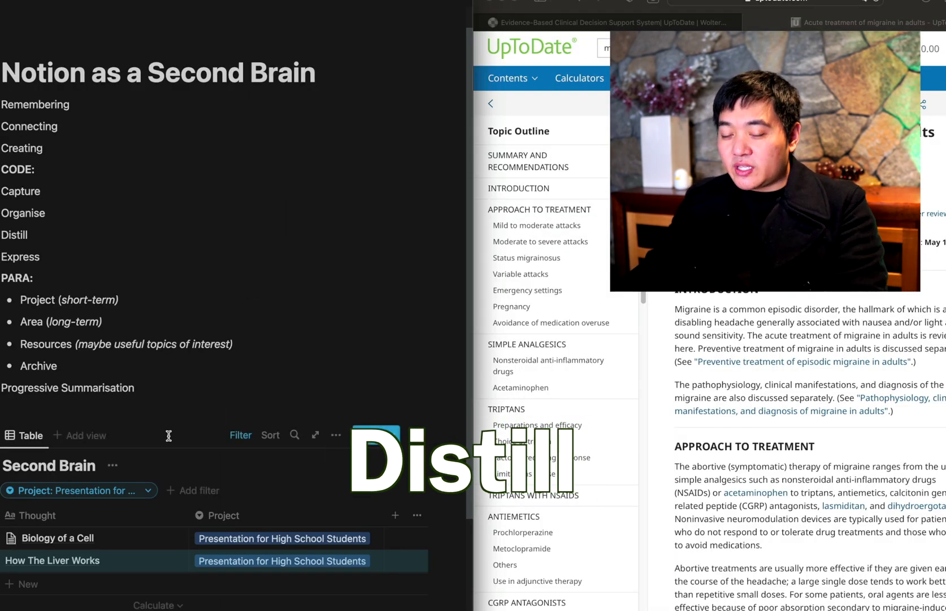
scroll(167, 433, down, 2)
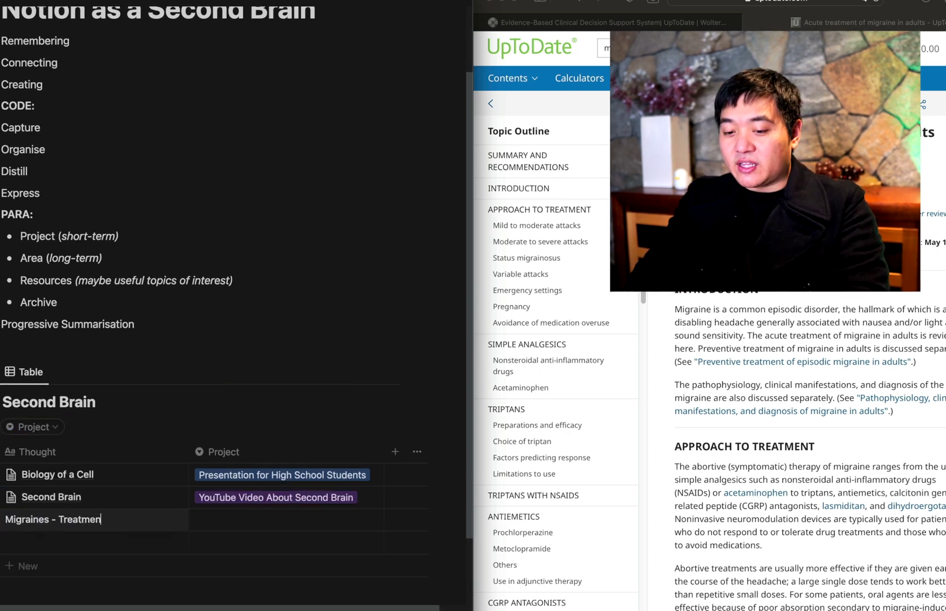
key(Return)
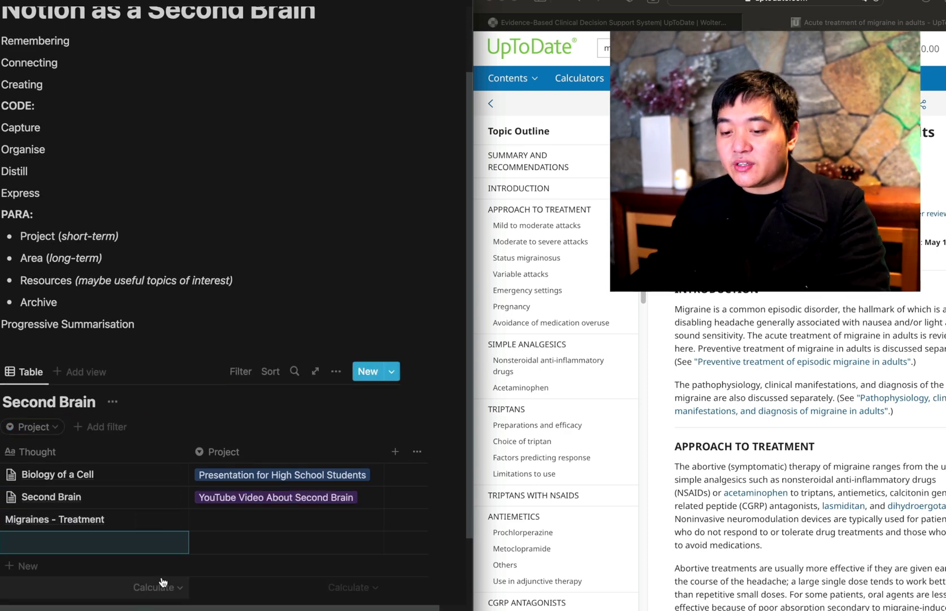
click(159, 519)
Copy the Summary and Recommendations section of UpToDate's acute migraine treatment article into the body of the "Migraines - Treatment" page
click(731, 322)
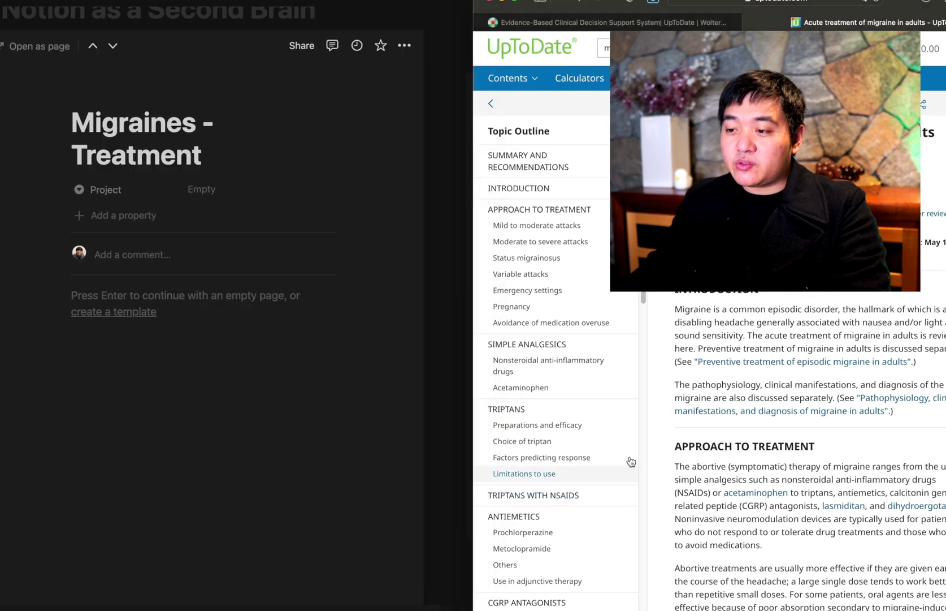
scroll(803, 446, down, 20)
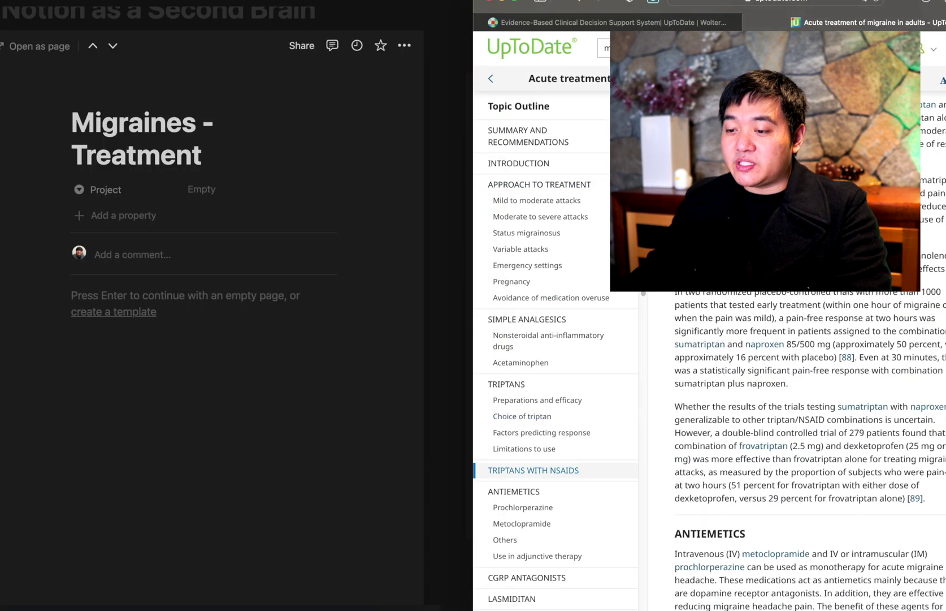
scroll(714, 320, up, 20)
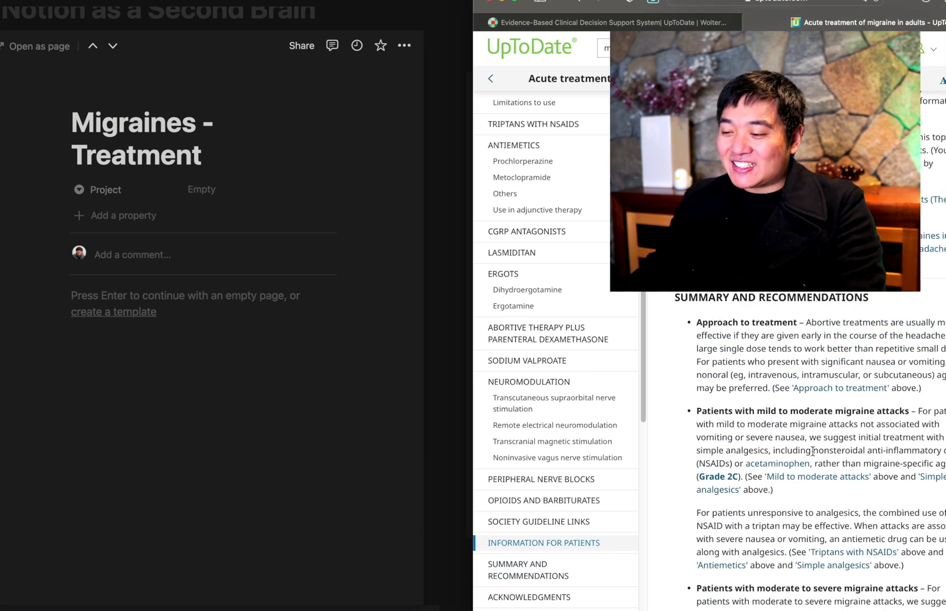
scroll(835, 449, down, 3)
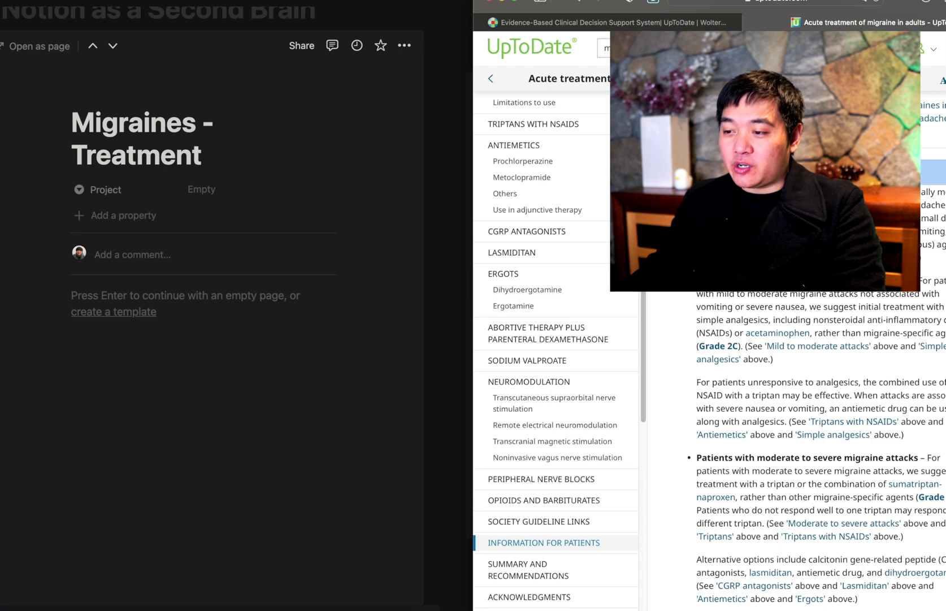
scroll(780, 439, down, 10)
triple_click(752, 458)
drag(752, 458, 750, 452)
key(super+c)
click(197, 317)
key(super+v)
Insert a level-one heading "Literature Note" above the pasted Summary and Recommendations text
click(215, 268)
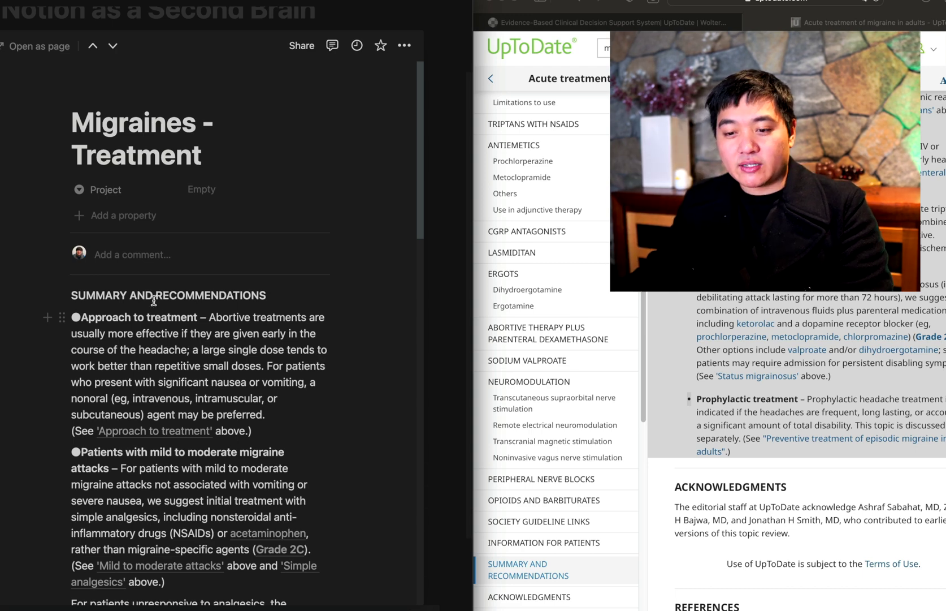
key(Return)
text(/h1)
key(Return)
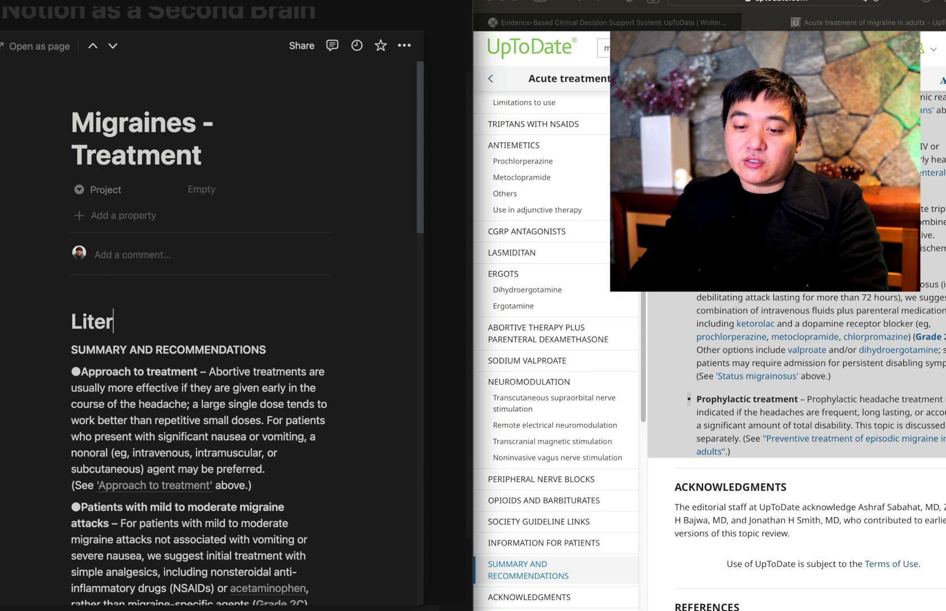
Insert a level-one heading "Summary" above "Literature Note" and show the same page in a second window alongside
key(Home)
key(Return)
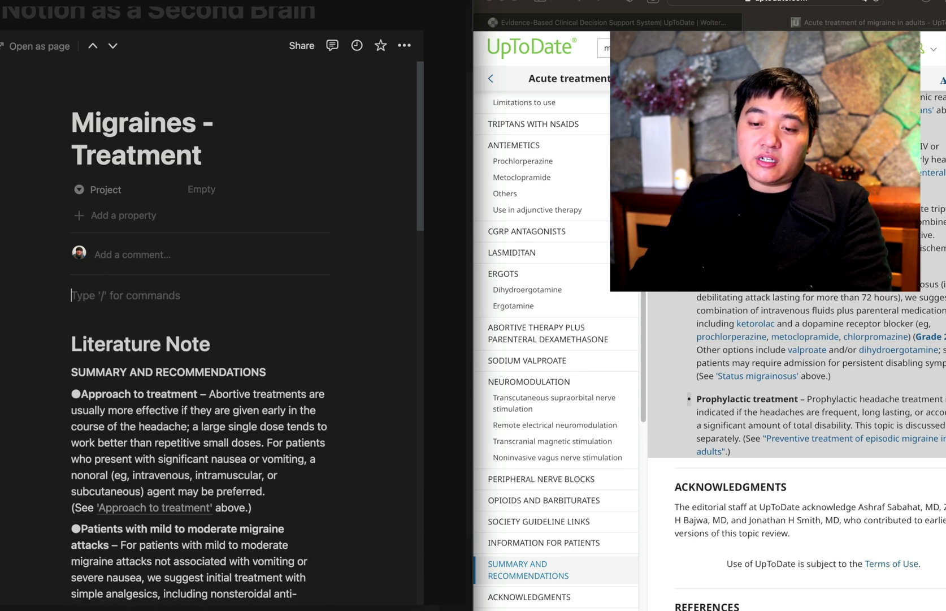
text(#)
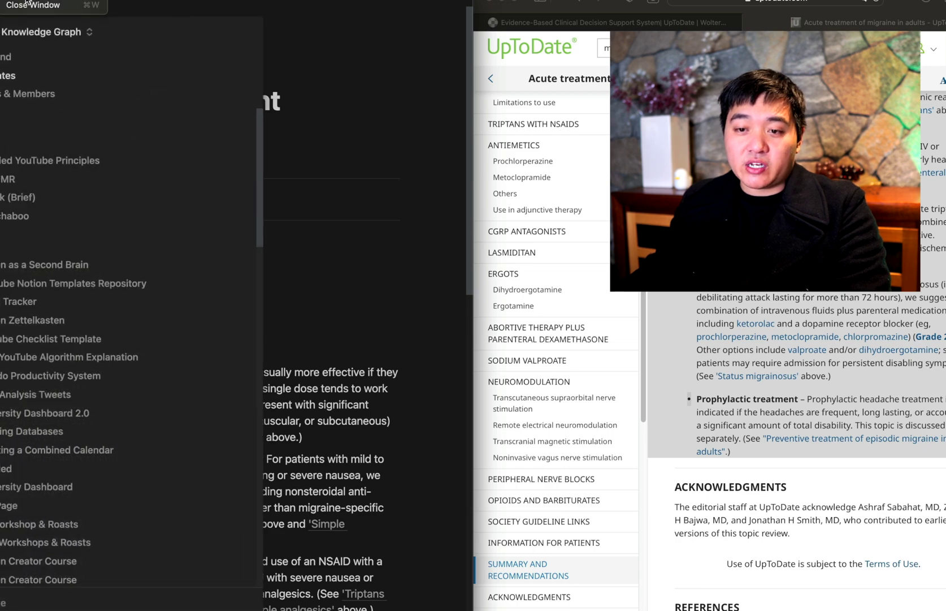
key(super+r)
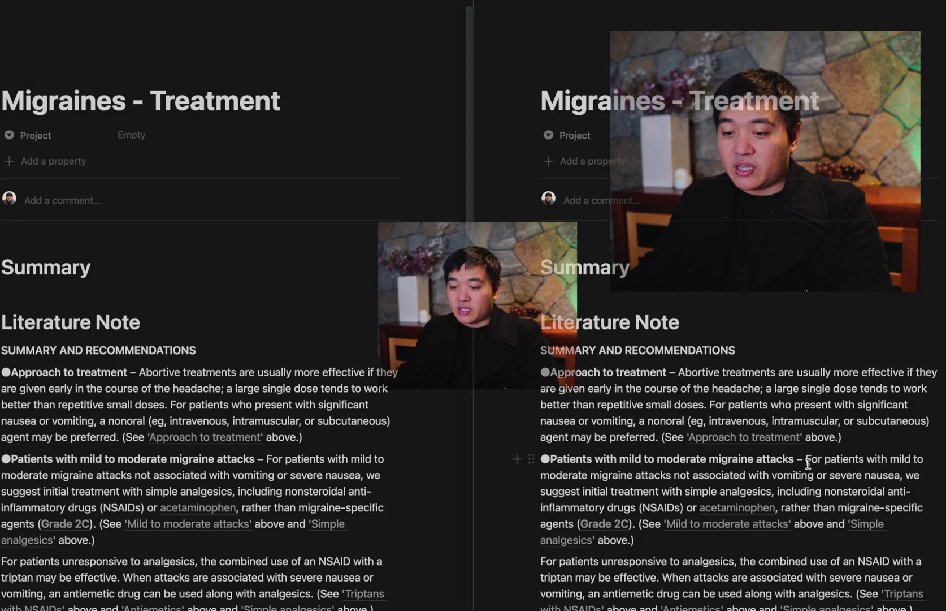
Under Summary, write the bullet "mild-moderate migraine —> NSAIDs or paracetamol" with the nested bullet "otherwise triptan"
scroll(745, 172, down, 5)
text(-)
scroll(745, 173, down, 3)
scroll(705, 204, up, 2)
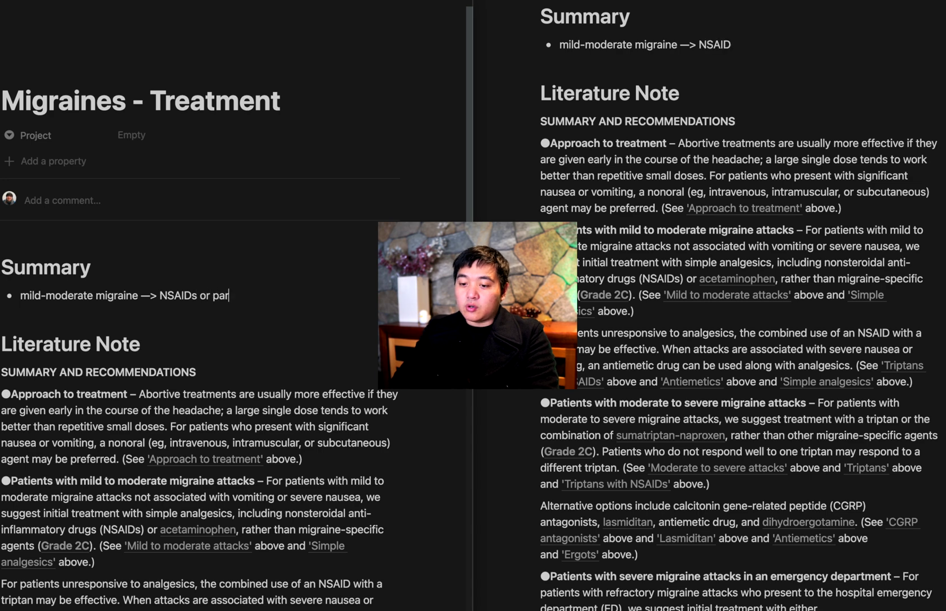
text(l)
key(Return)
key(Tab)
text(otherwise trip)
scroll(735, 305, down, 3)
text(an)
key(Return)
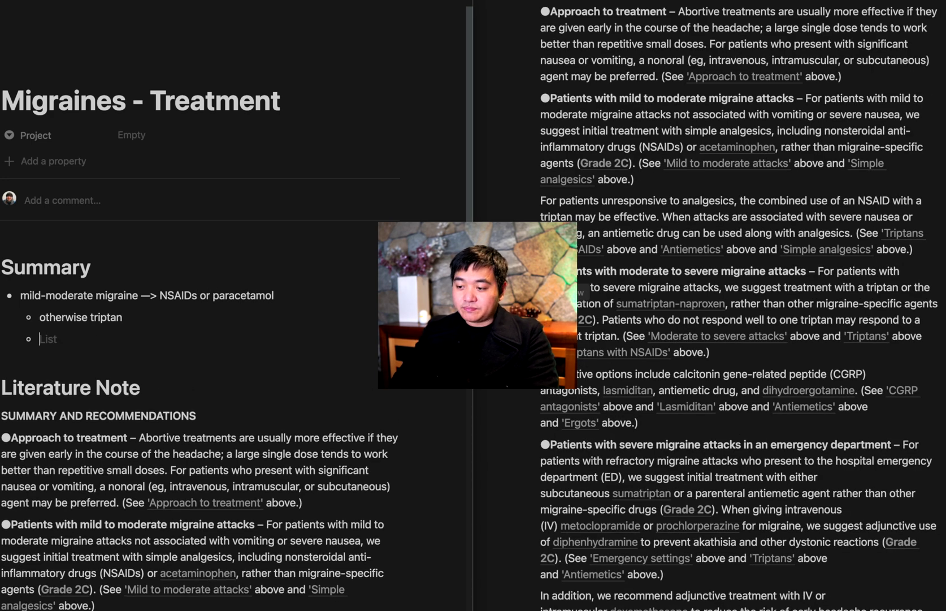
Add Summary bullets "moderate severe migraine —> sumatriptan-naproxen is best" and "severe migraine in ED → subcut sumatriptan +- dexamethasone IV/IM"
key(shift+Tab)
text(moderate severe migraine —>)
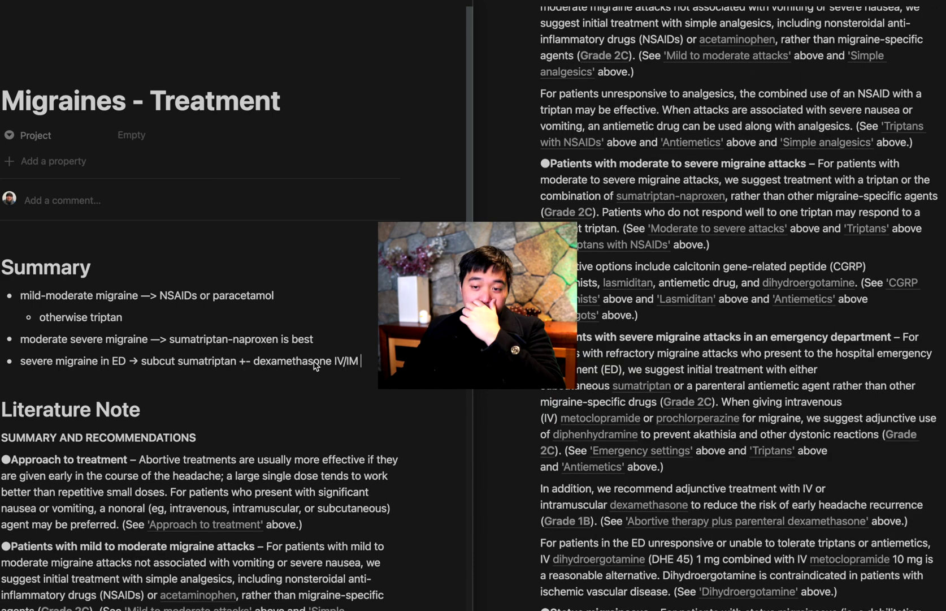
scroll(633, 293, down, 5)
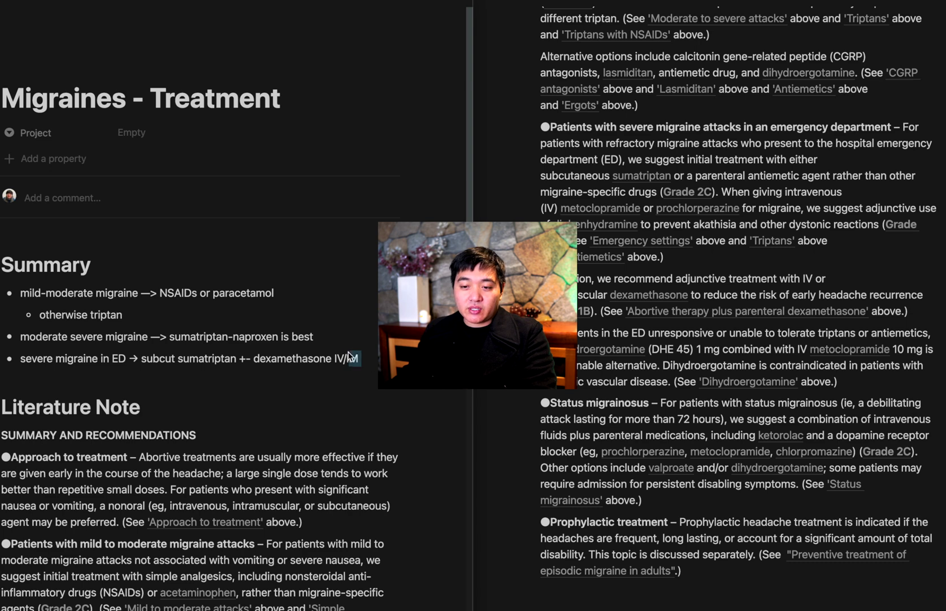
triple_click(353, 358)
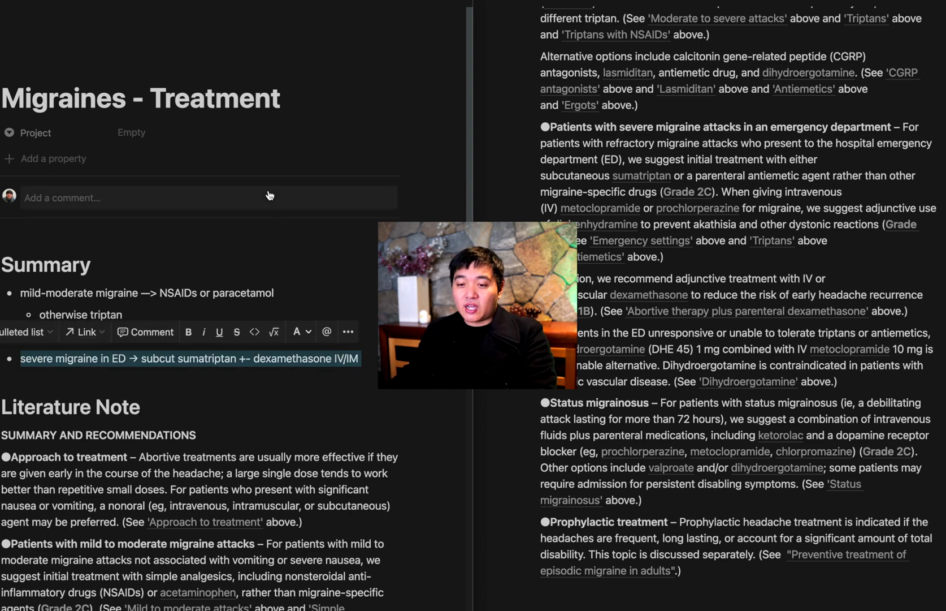
Add a Text property named "Distillation" to the "Migraines - Treatment" page
click(79, 159)
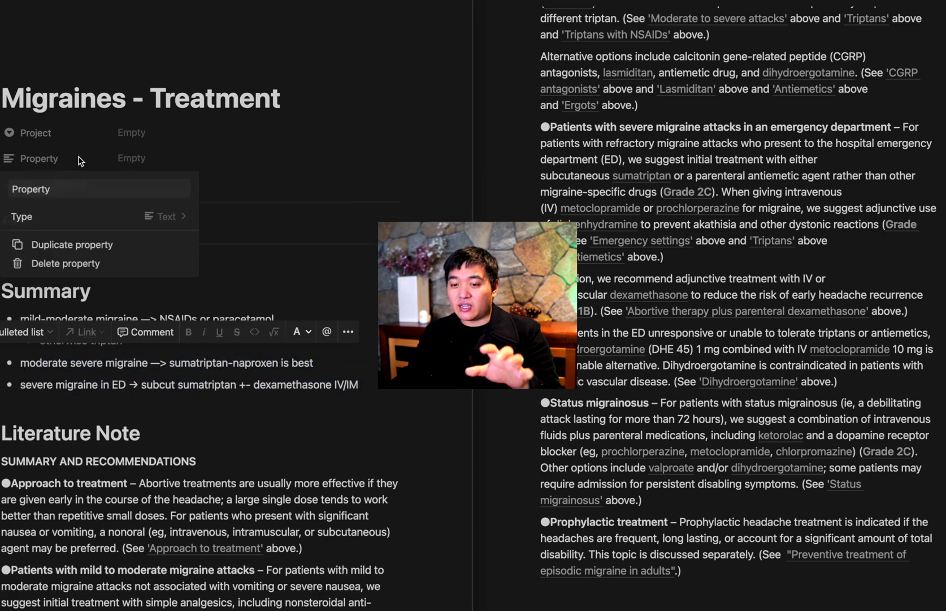
click(102, 188)
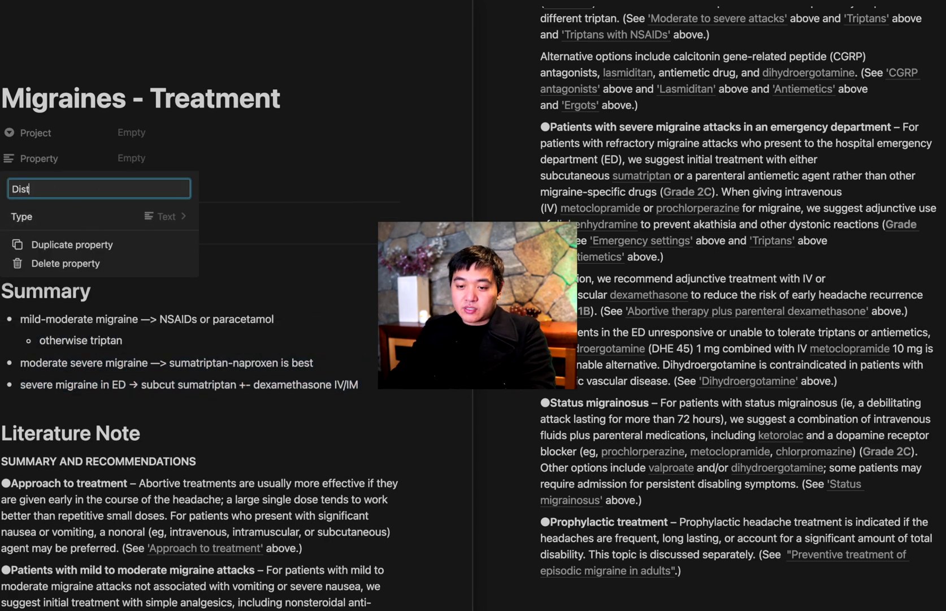
click(324, 351)
Copy all the Summary bullets into the page's Distillation property
drag(189, 323, 332, 344)
key(ctrl+c)
click(135, 161)
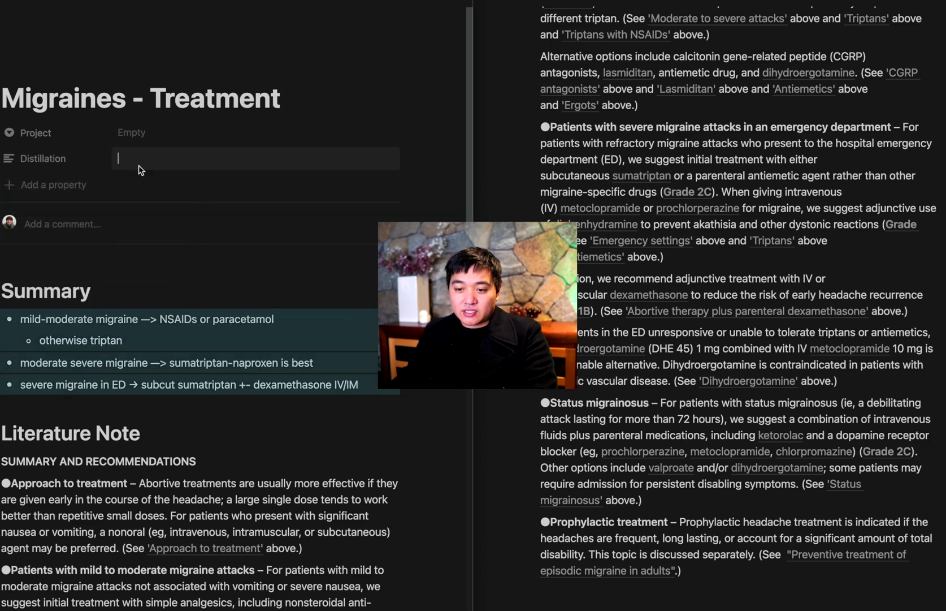
key(ctrl+v)
click(238, 183)
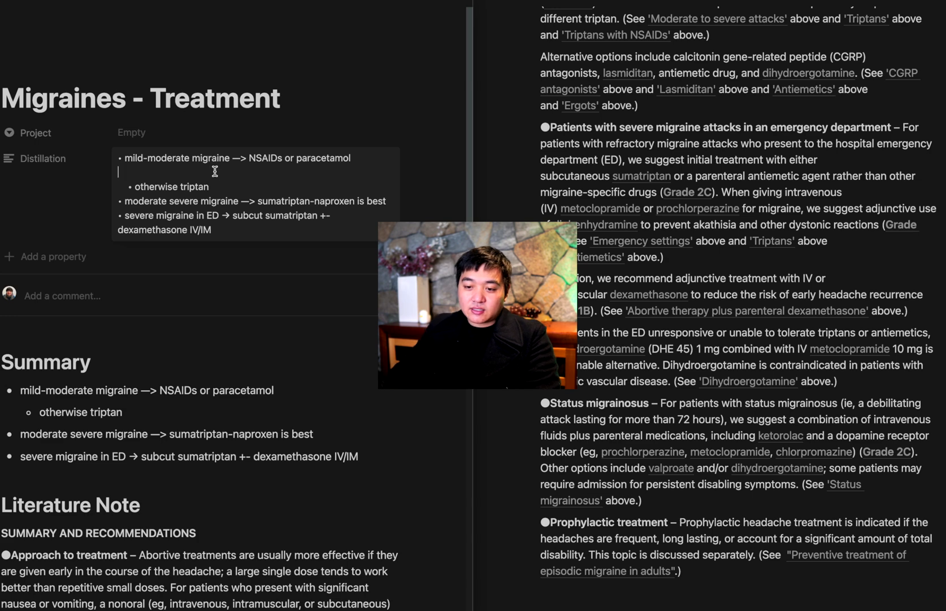
Remove the blank line above "otherwise triptan" in the Distillation property and show the page at full width
key(BackSpace)
click(326, 351)
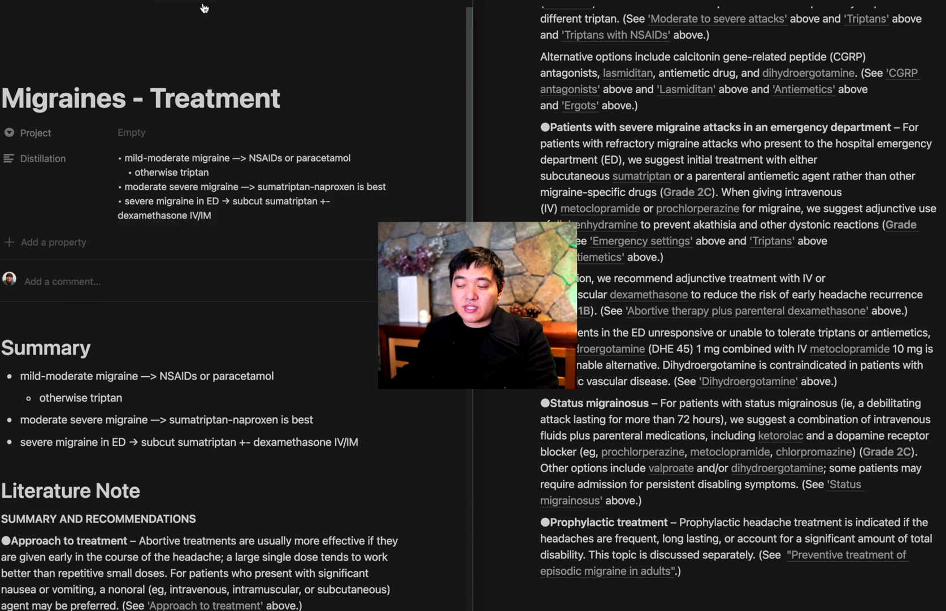
key(ctrl+alt+Return)
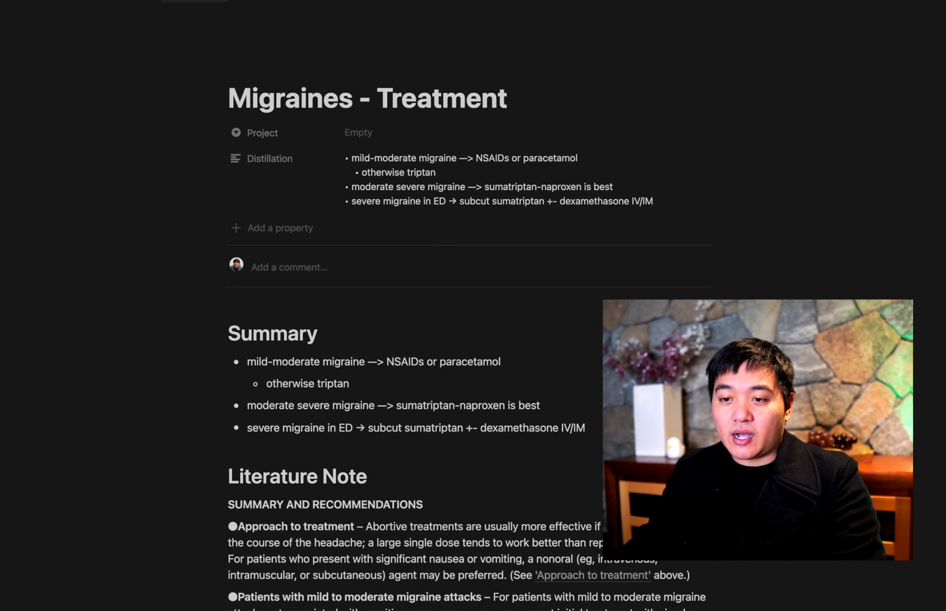
Return to the Second Brain table and widen the Distillation column so each bullet fits on one line
key(super+bracketleft)
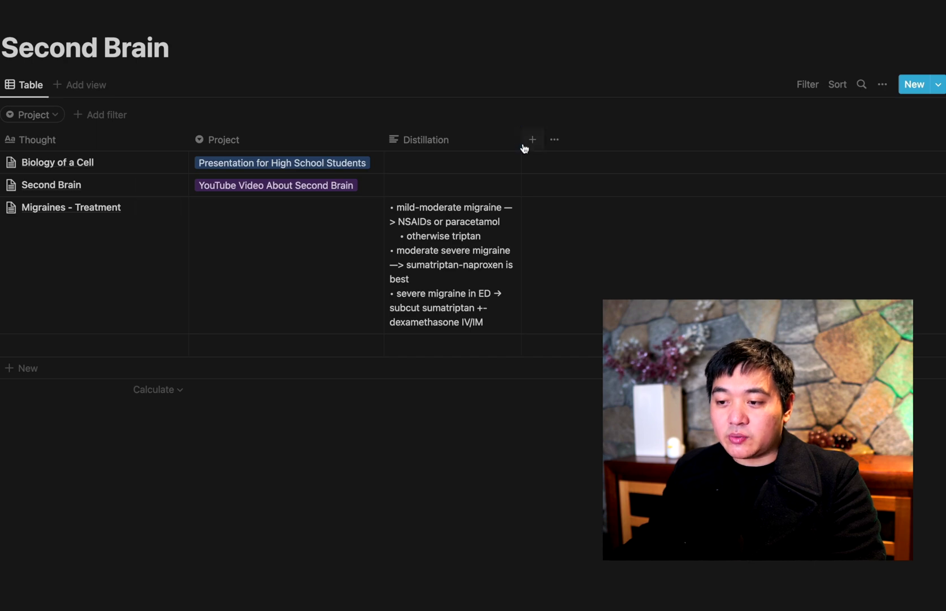
drag(520, 139, 752, 169)
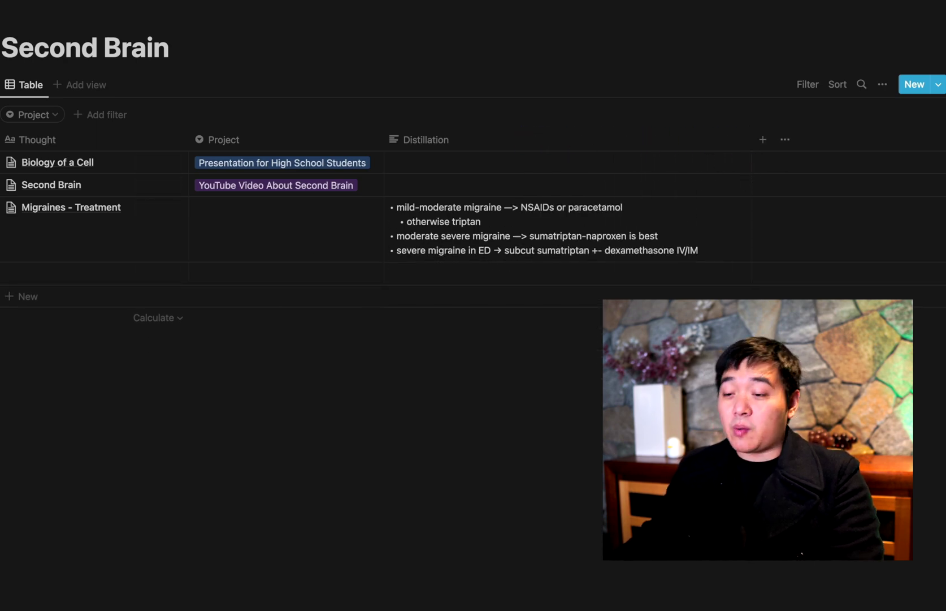
click(460, 252)
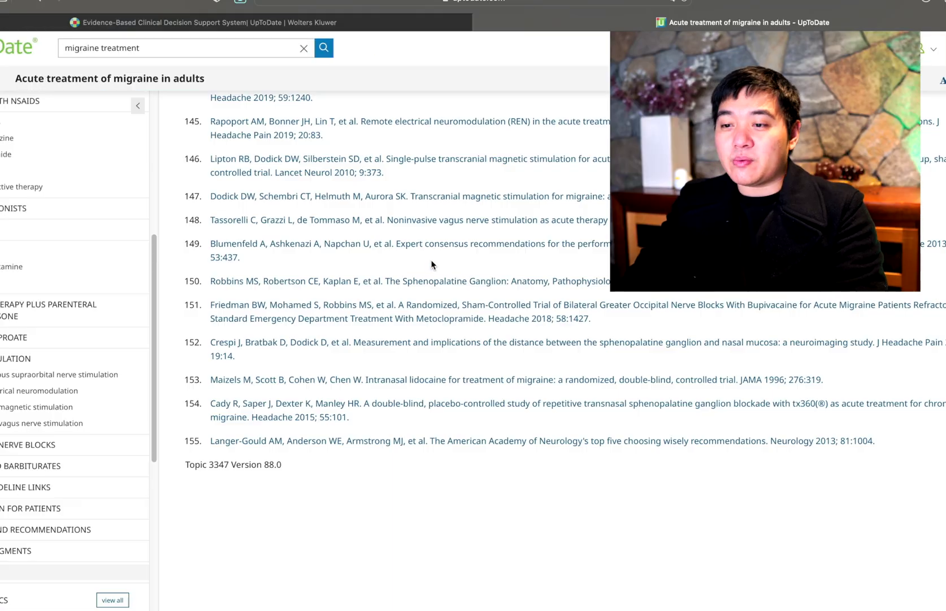
Open the Distilled YouTube Principles site in a new browser tab and look through its contents down to the Contact section
key(super+t)
text(hd)
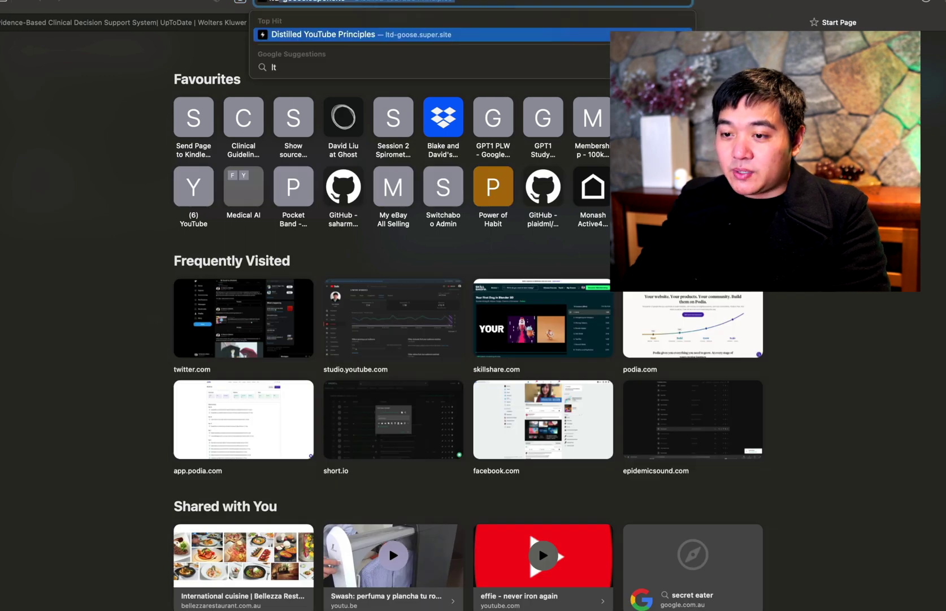
key(Return)
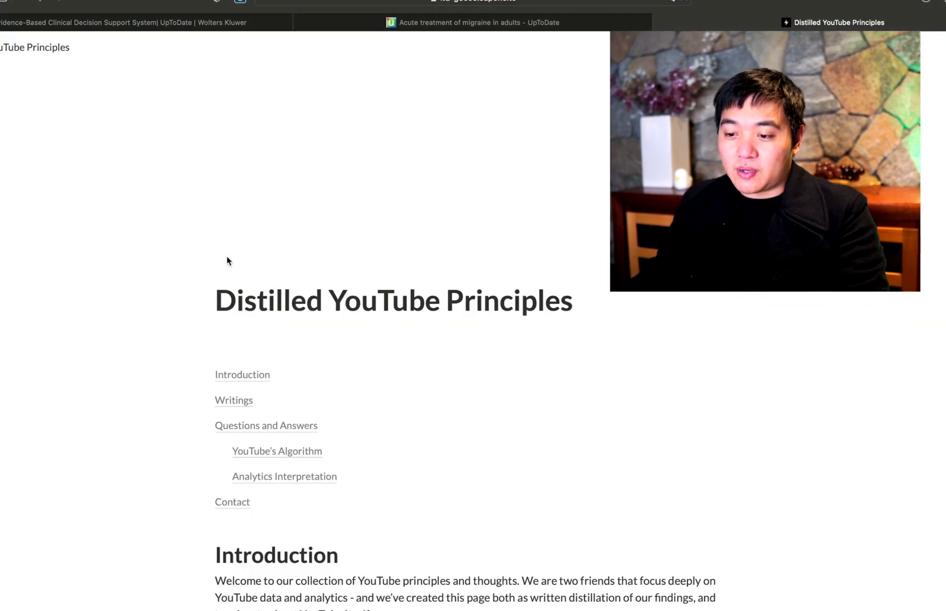
scroll(465, 308, down, 3)
scroll(464, 308, down, 5)
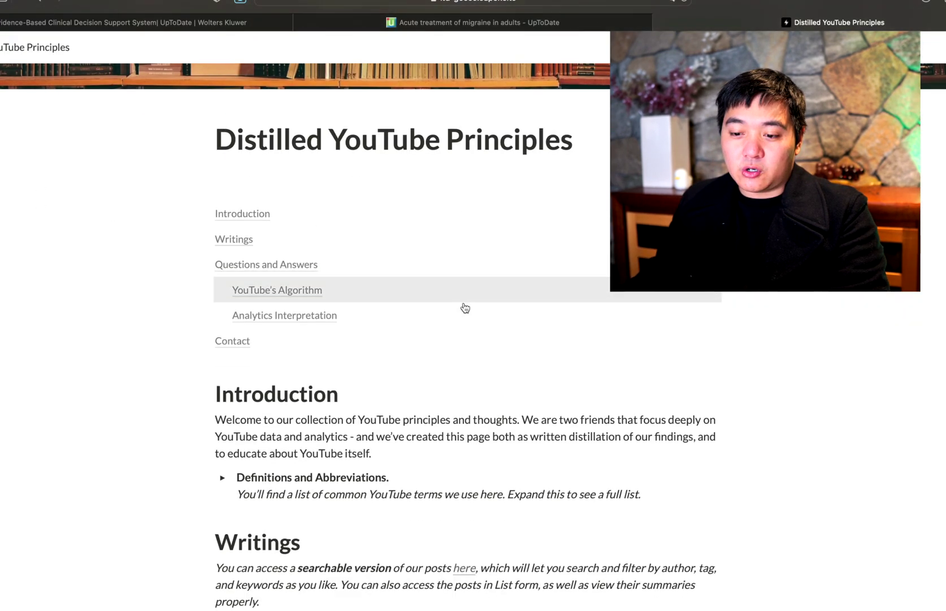
scroll(444, 318, down, 19)
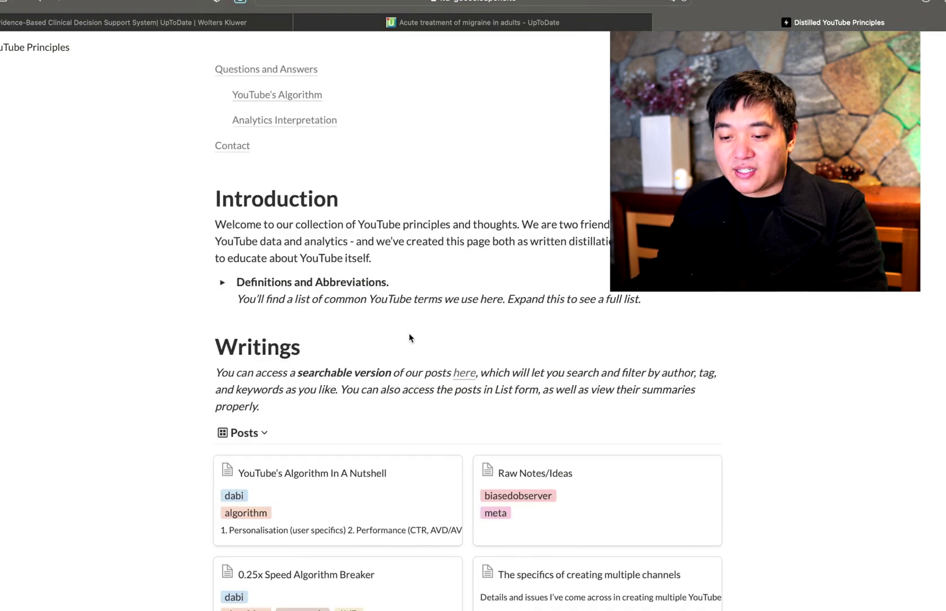
scroll(242, 365, down, 9)
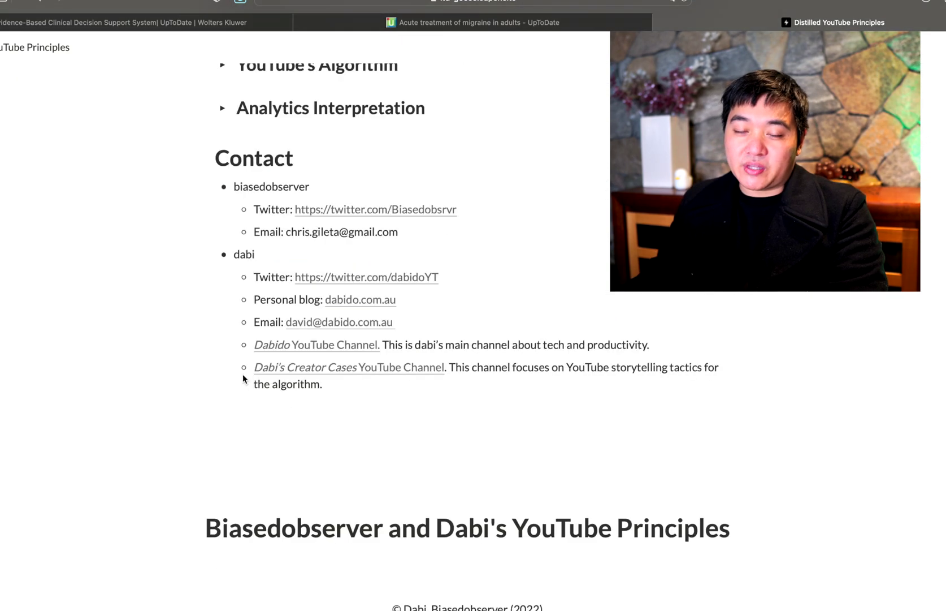
scroll(241, 371, up, 20)
Open the Super website in another browser tab and return to the Distilled YouTube Principles page
key(super+t)
text(super)
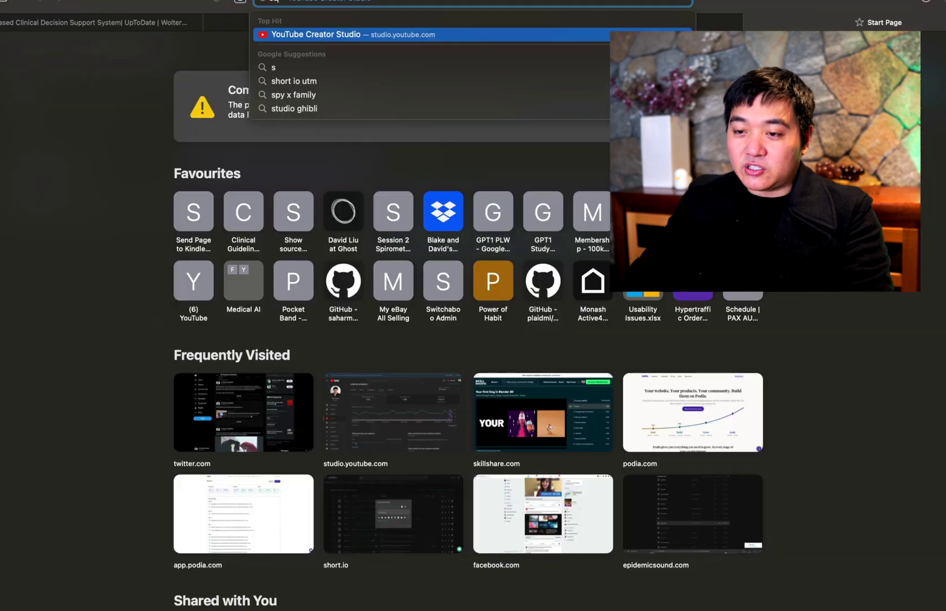
key(Return)
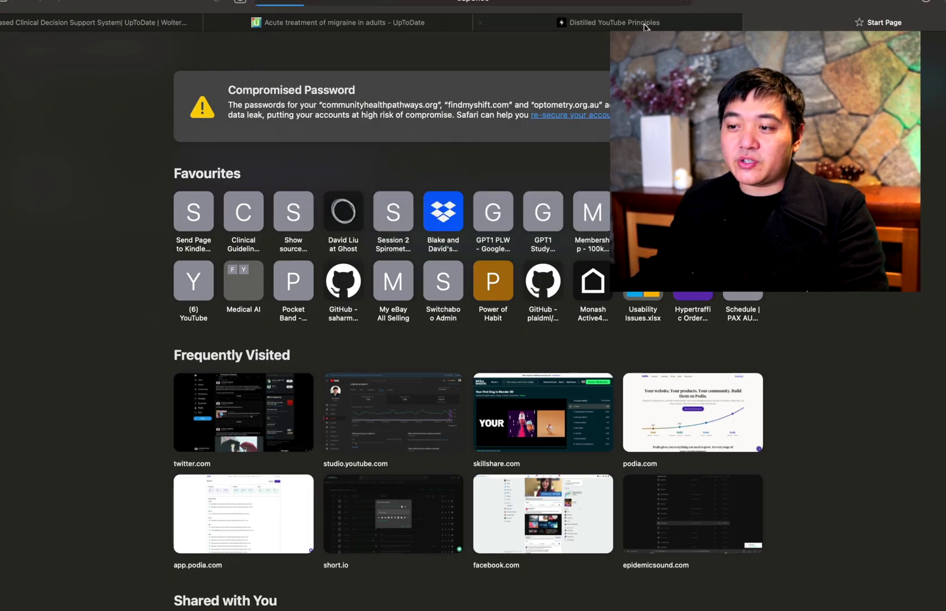
key(ctrl+shift+Tab)
scroll(290, 194, down, 17)
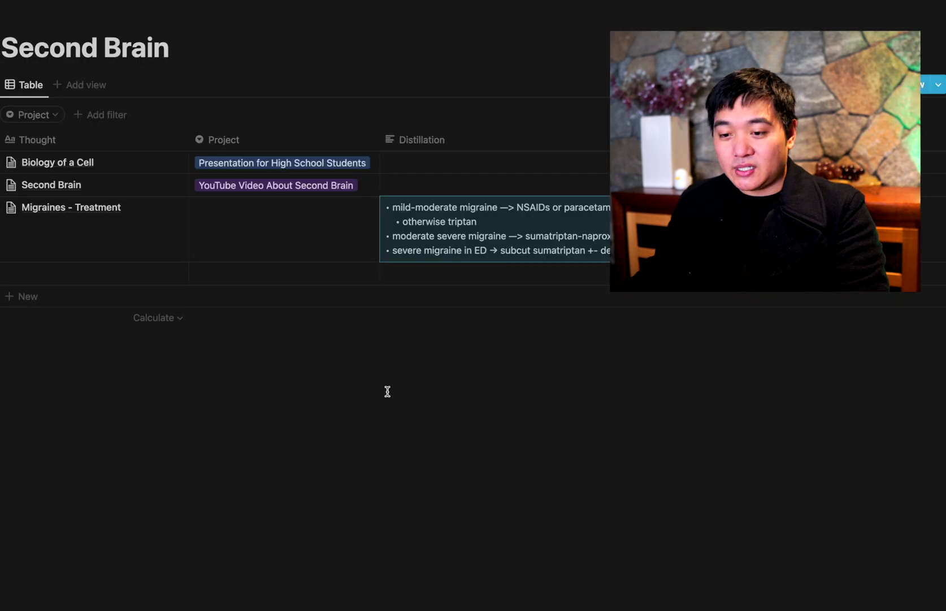
Clear the Migraine YouTube Project option from the Second Brain table's Project filter
scroll(387, 391, up, 8)
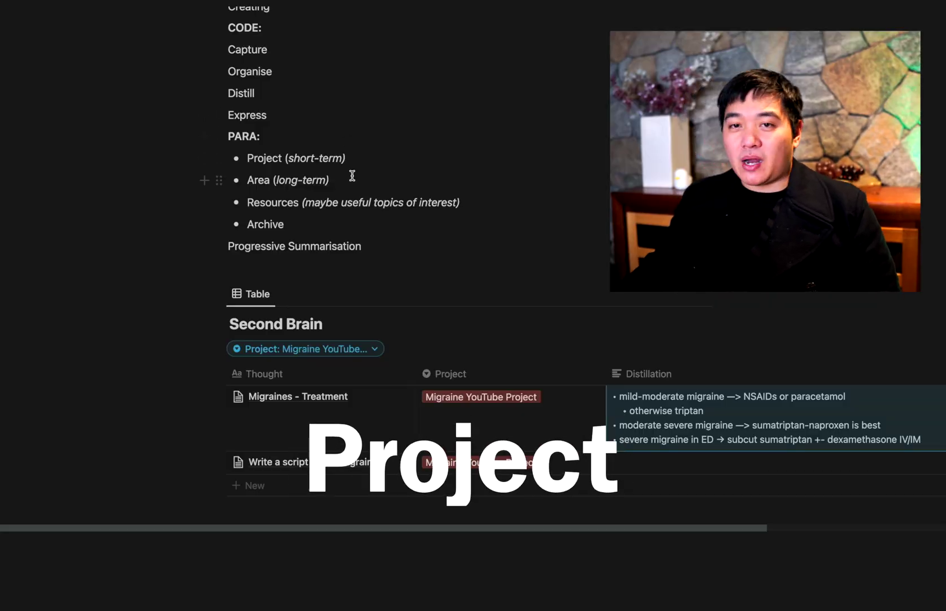
click(333, 347)
click(377, 393)
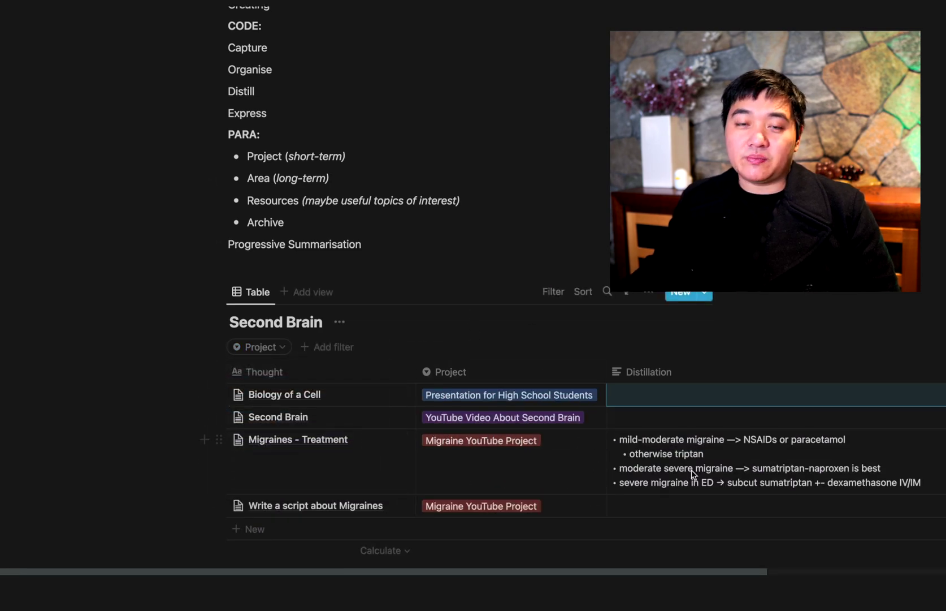
scroll(692, 474, down, 1)
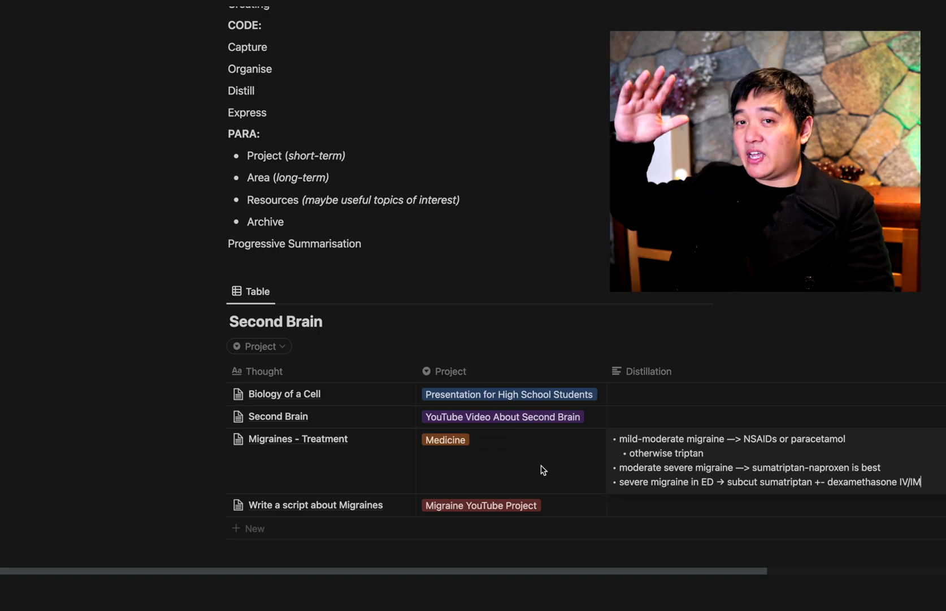
Set the Project of the "Migraines - Treatment" thought to Migraine YouTube Project
key(Escape)
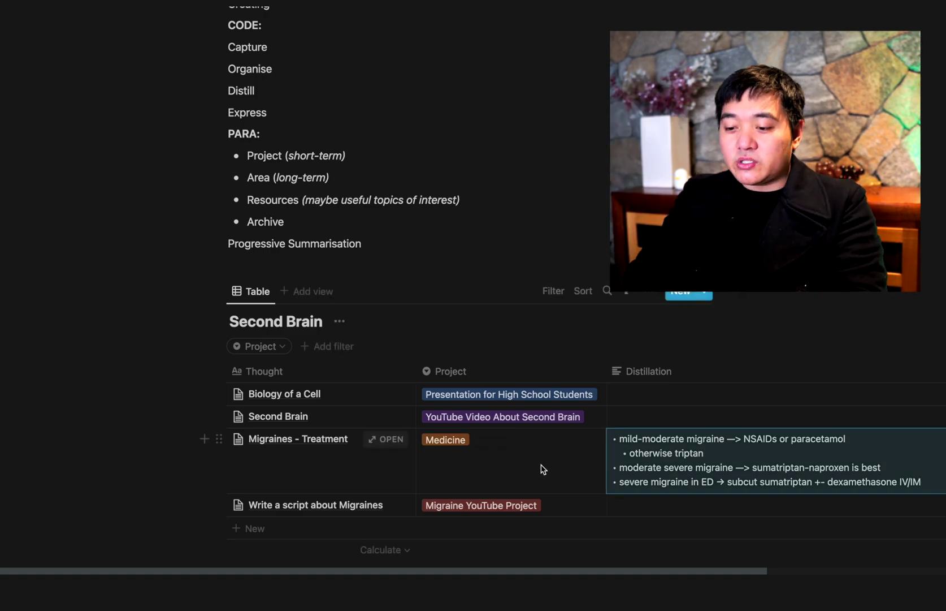
click(542, 468)
click(522, 541)
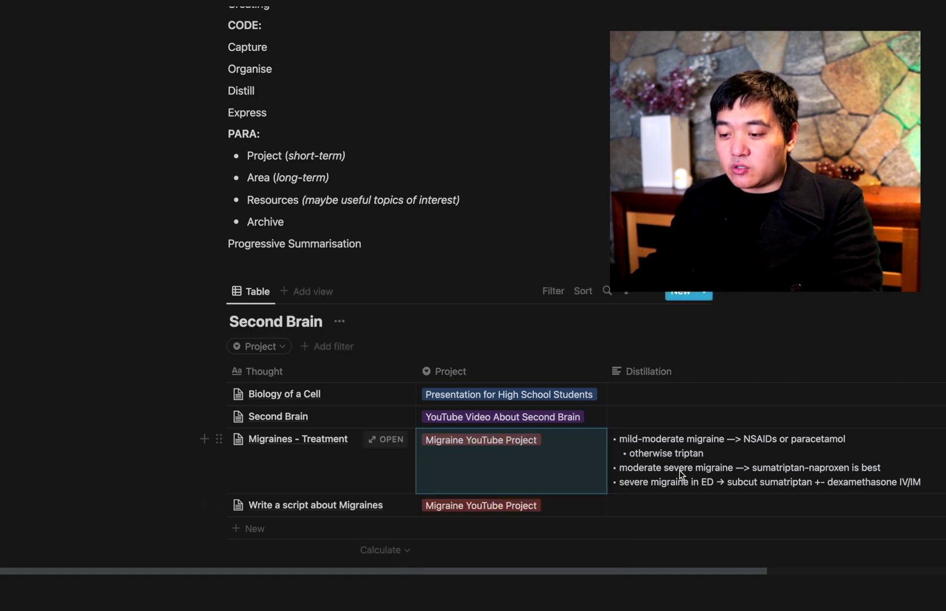
key(Right)
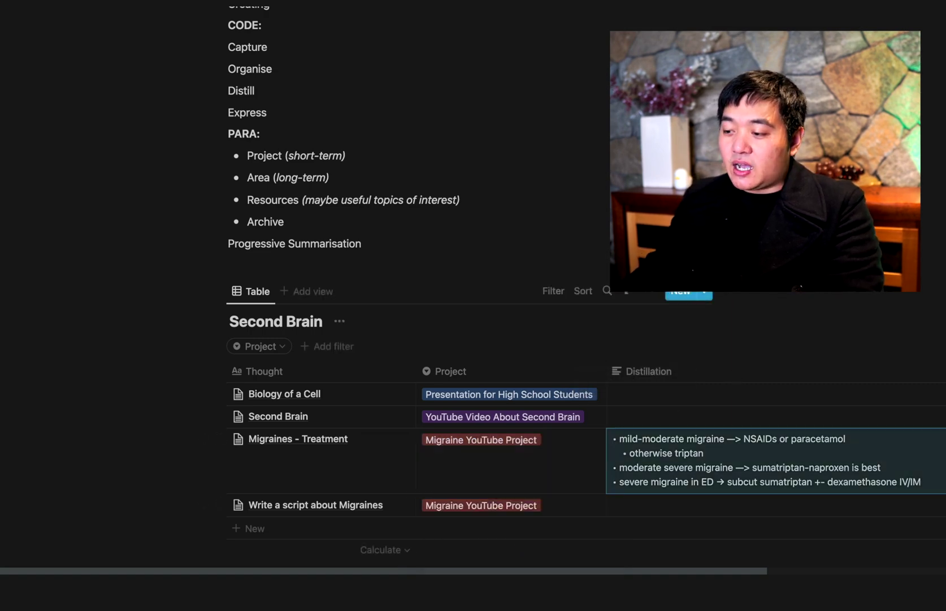
Add a Select property named "Area" to the Second Brain table and give the Second Brain thought a new YouTube option
click(672, 376)
click(569, 294)
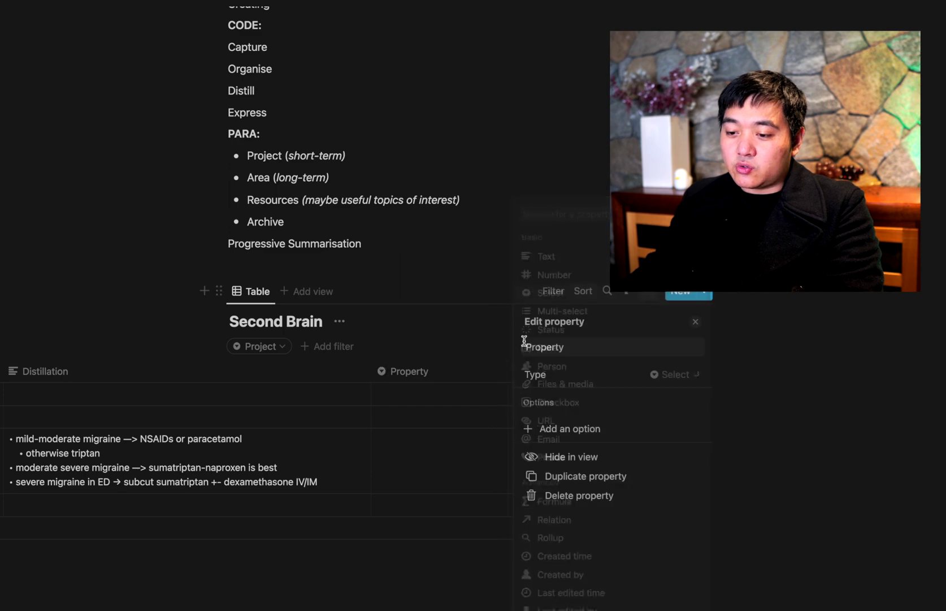
scroll(439, 443, left, 5)
scroll(478, 389, right, 5)
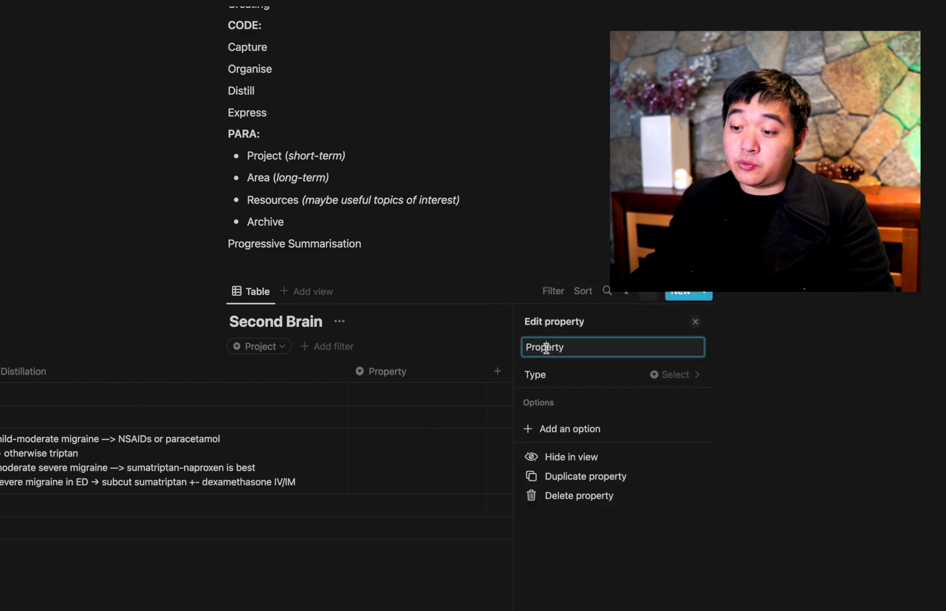
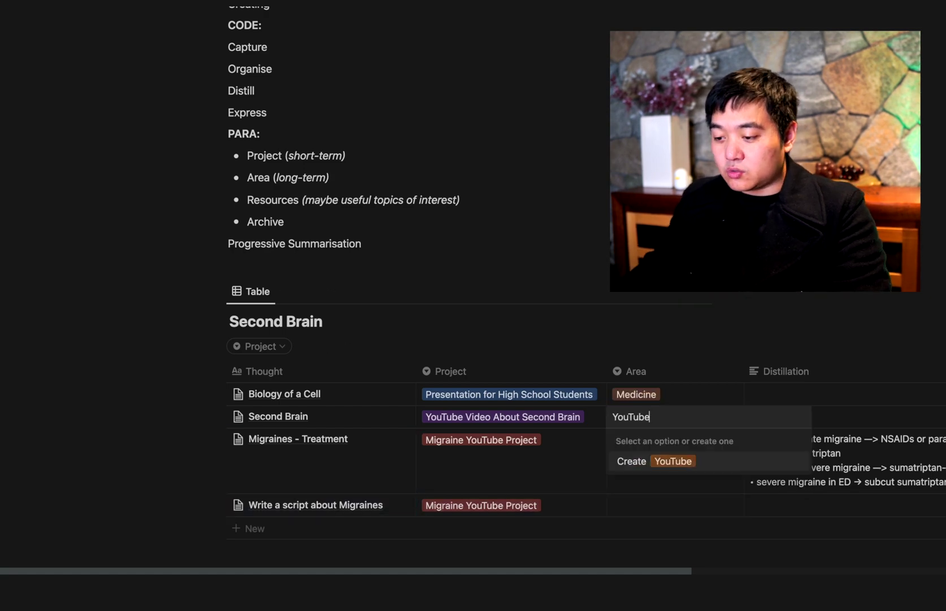
key(Return)
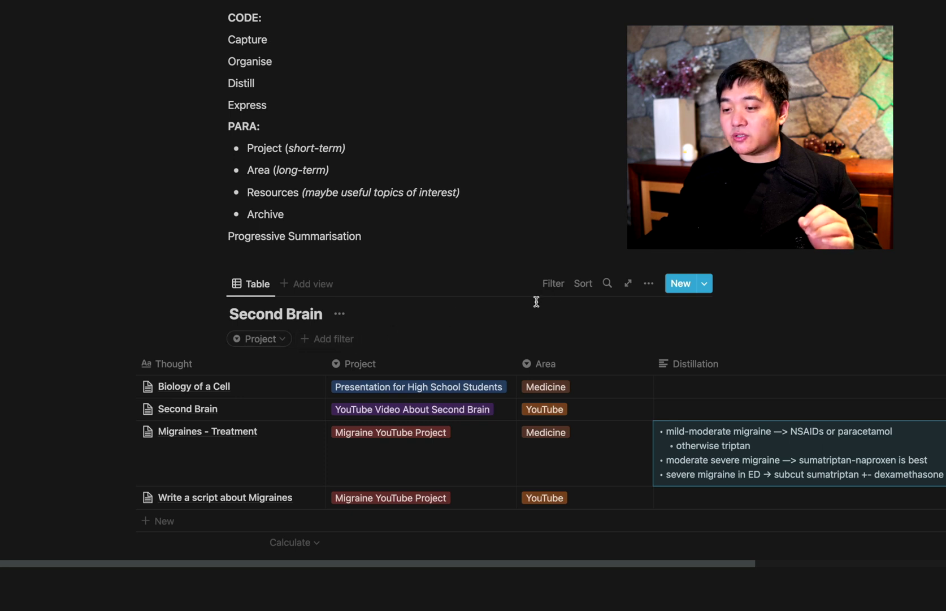
Add an Area filter to the Second Brain table and set it to Medicine
click(261, 340)
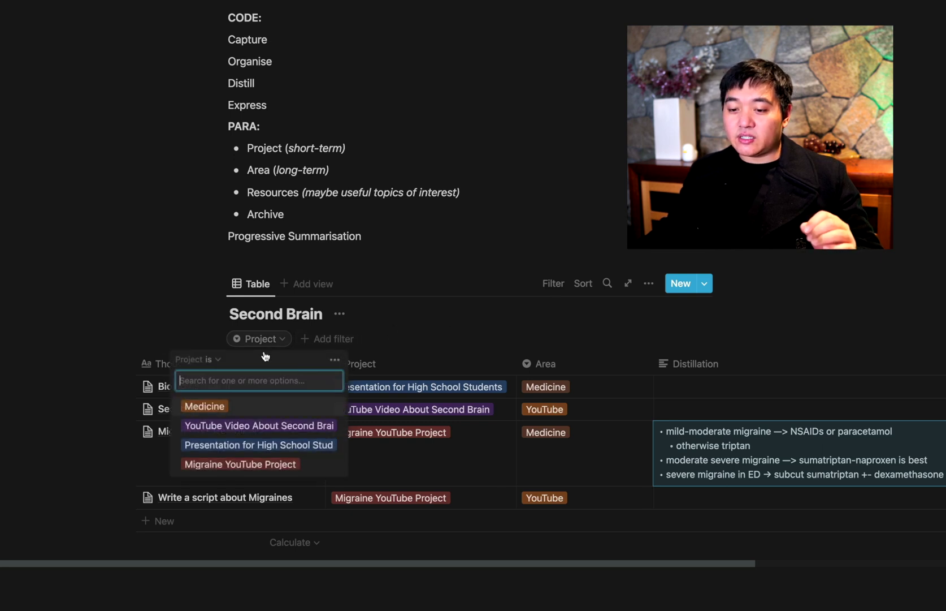
key(Escape)
click(328, 339)
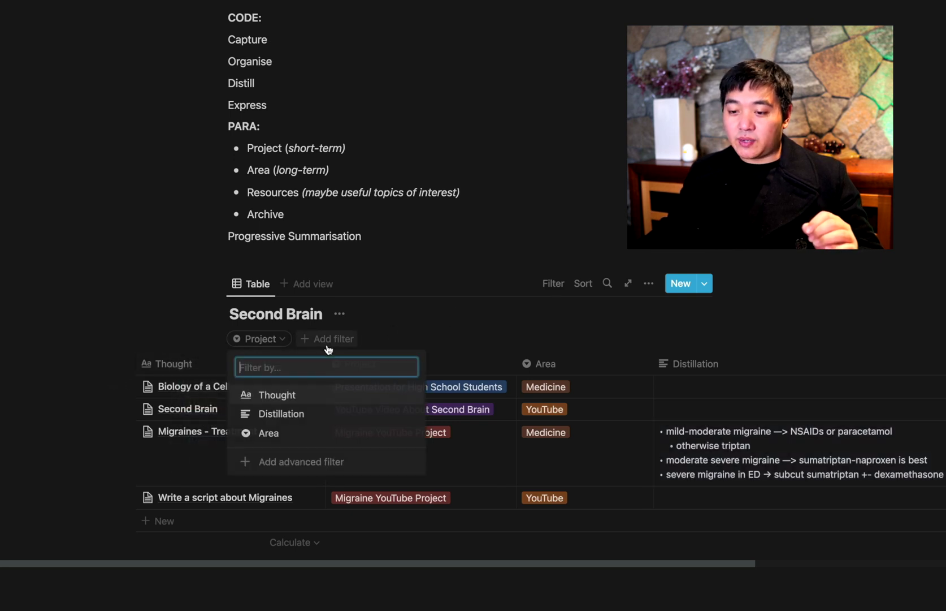
click(320, 432)
click(270, 406)
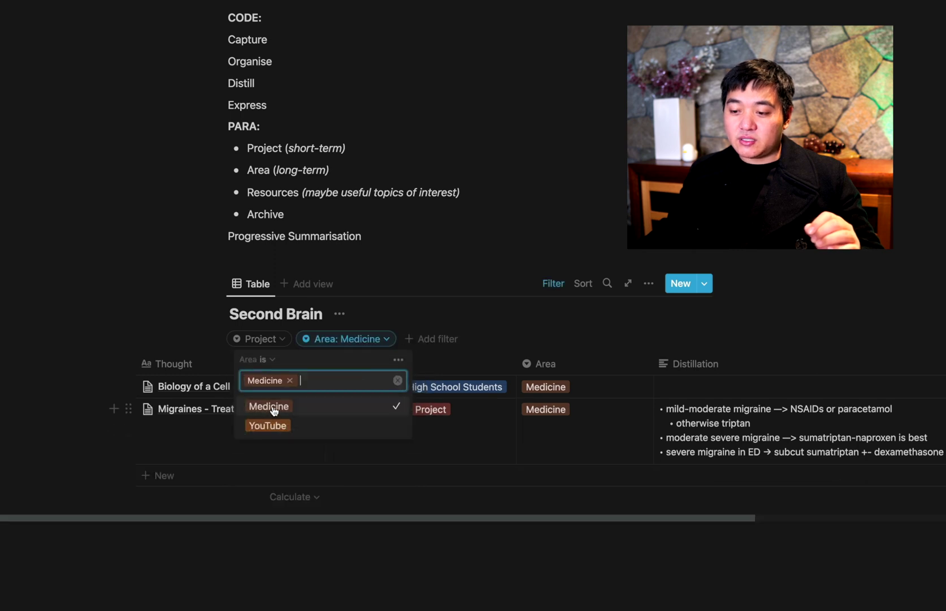
click(591, 353)
scroll(313, 395, down, 3)
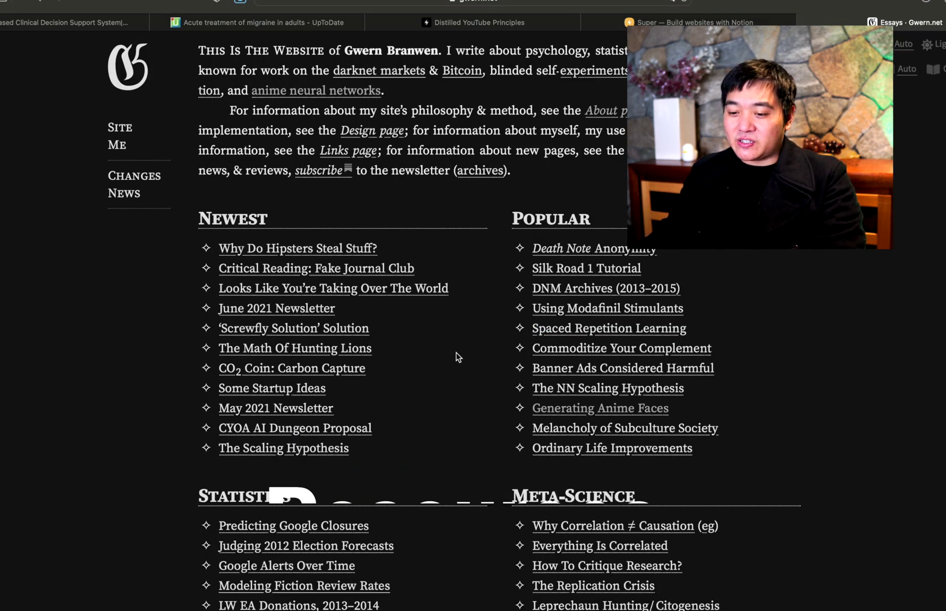
Find "anime" on the Gwern.net essays page in the browser and open the "Generating Anime Faces" essay
key(super+f)
text(anime)
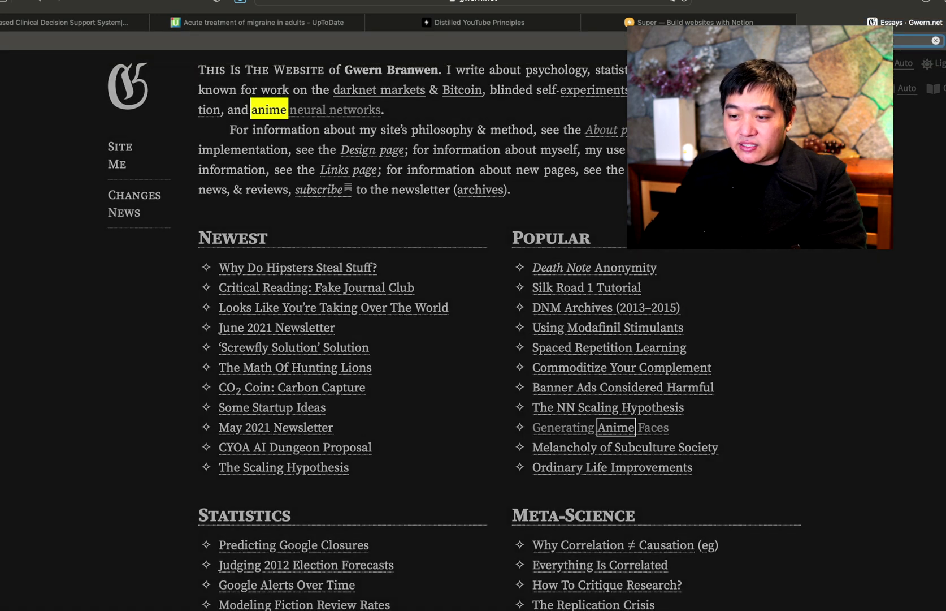
key(Escape)
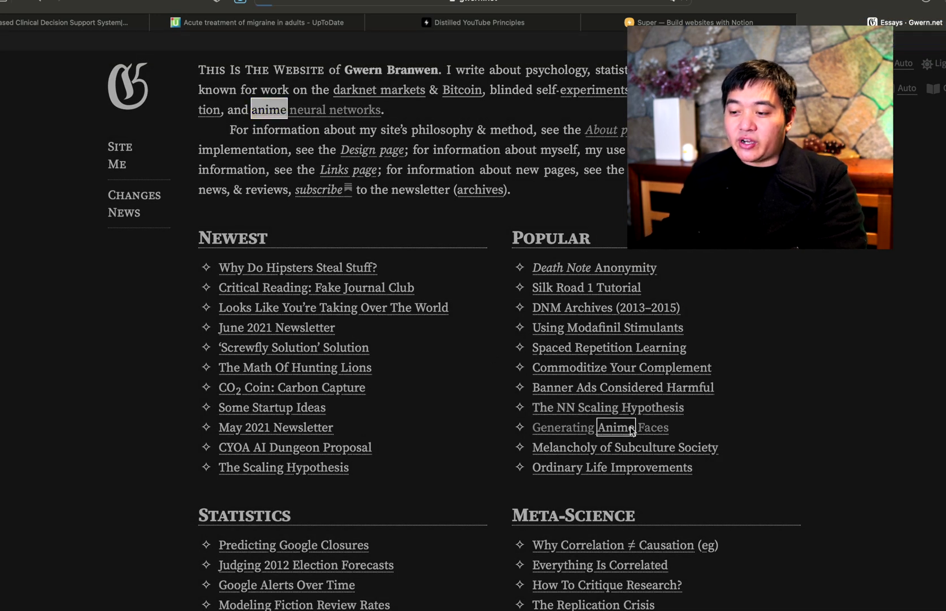
key(Return)
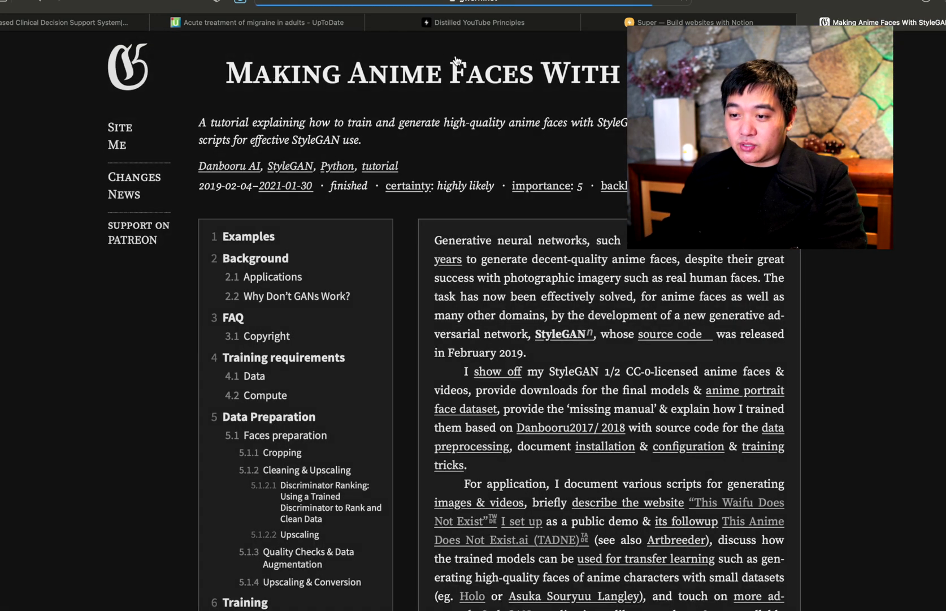
click(394, 13)
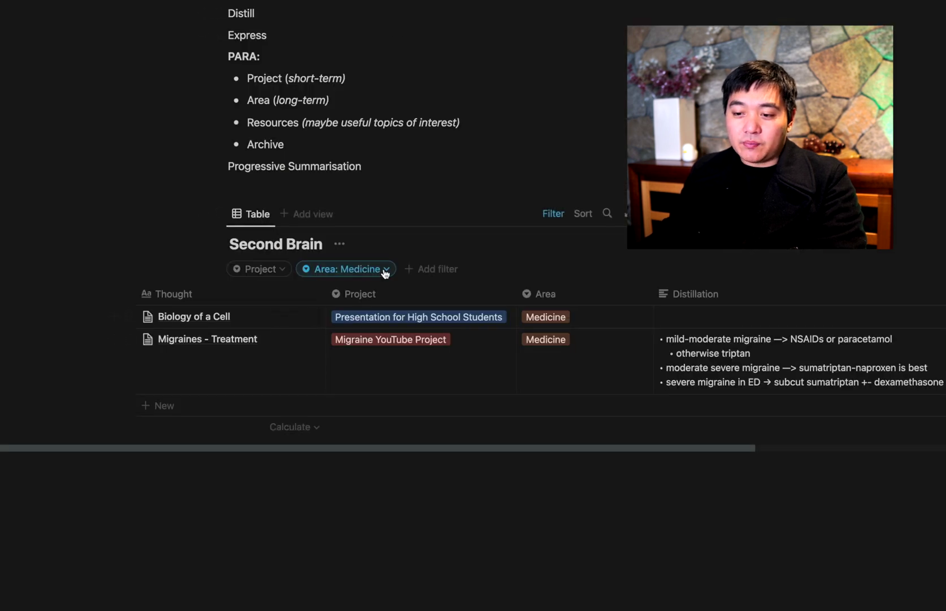
Clear the Medicine option from the Second Brain table's Area filter
click(384, 269)
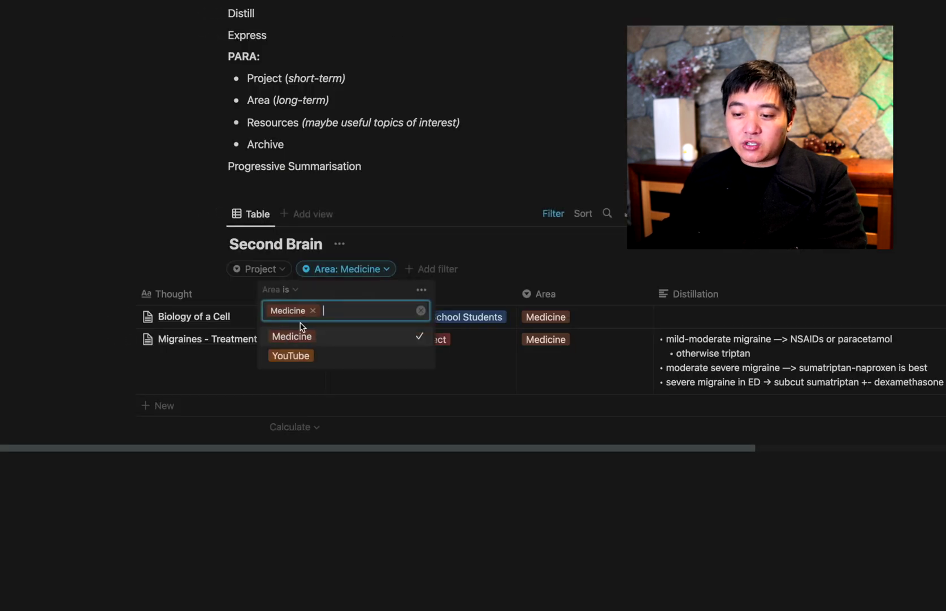
click(314, 310)
click(543, 224)
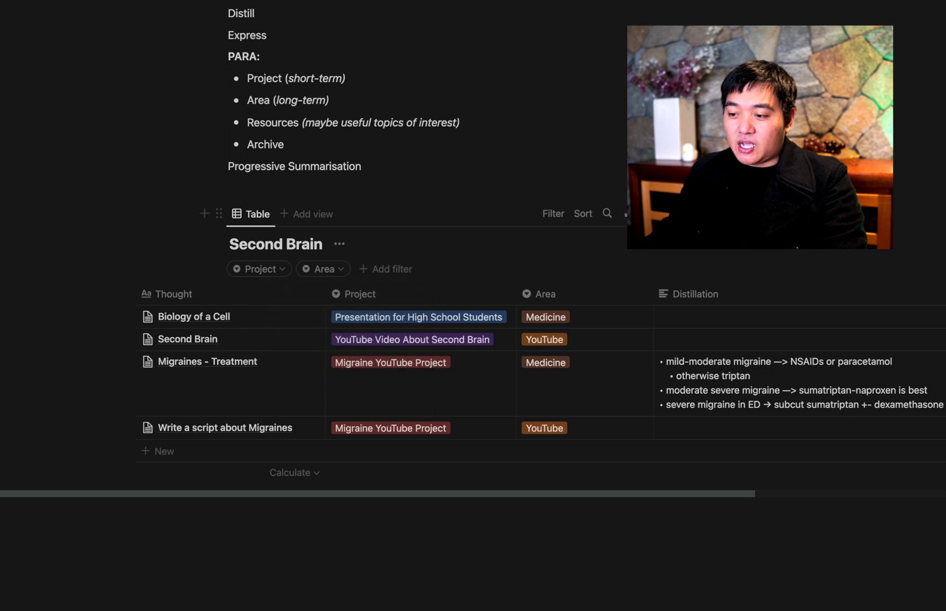
Create a new thought titled "Generating Anime Faces" in the Second Brain table and start its empty page body
click(645, 214)
text(Generating Anime Faces)
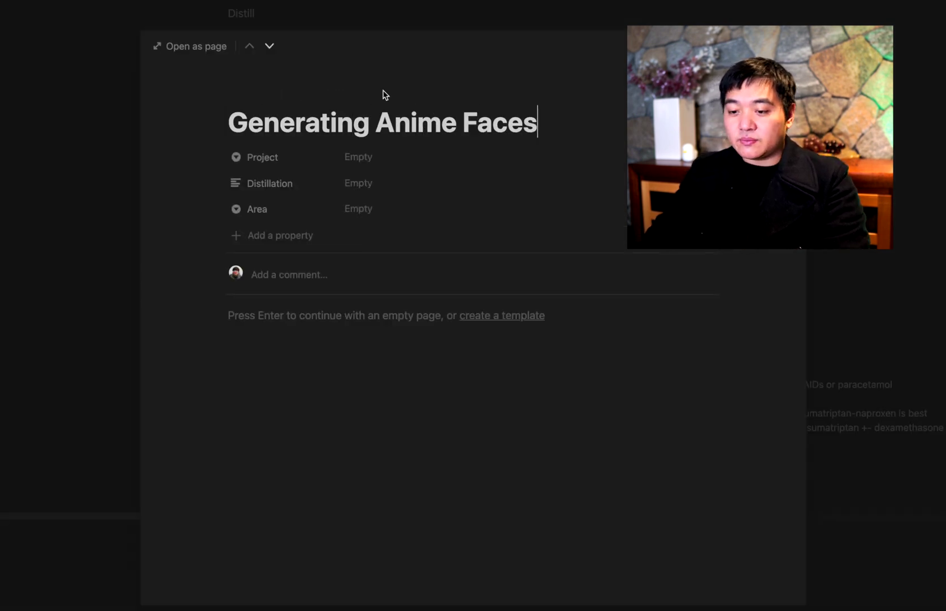
key(Return)
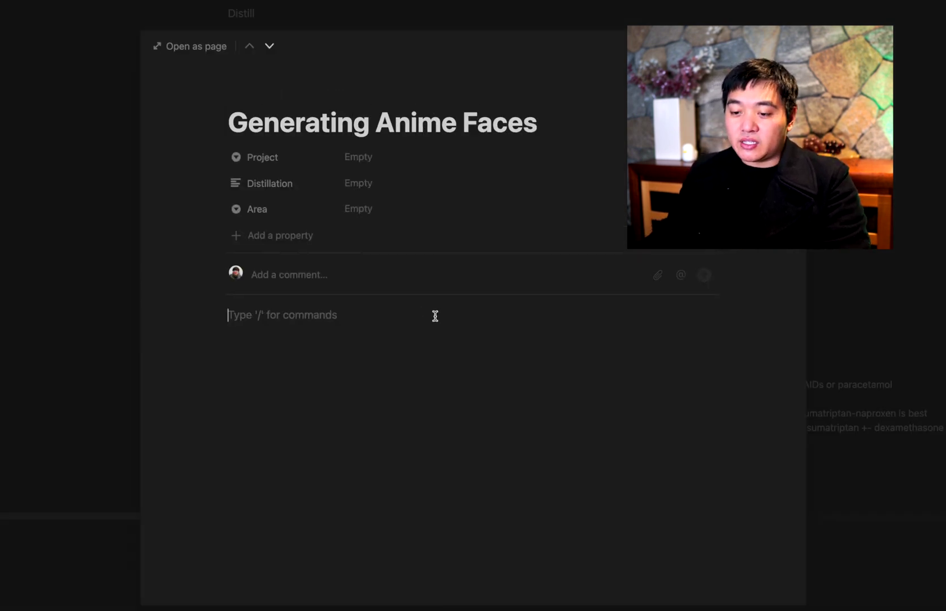
text(https://www.gwern.net/Faces)
click(397, 337)
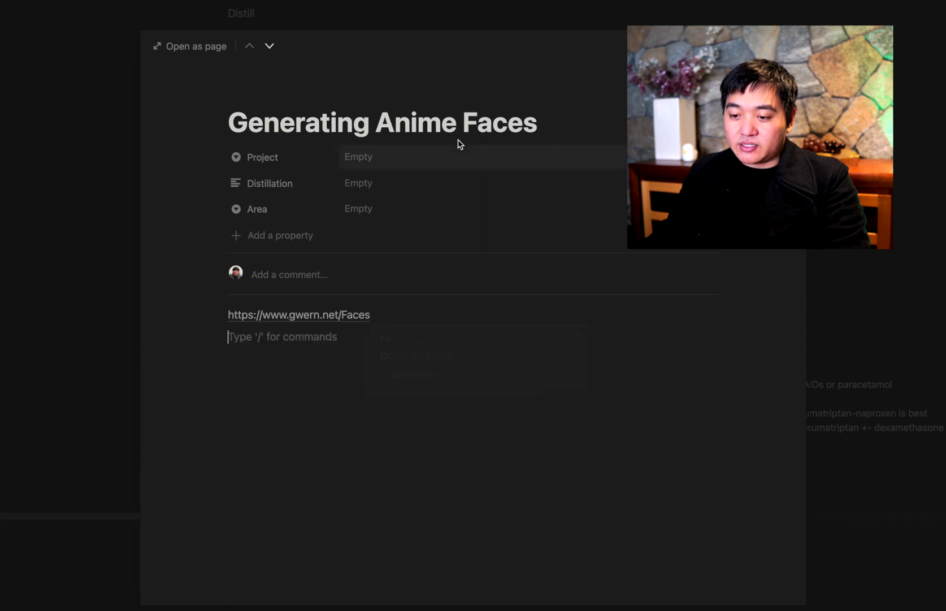
click(356, 156)
click(266, 188)
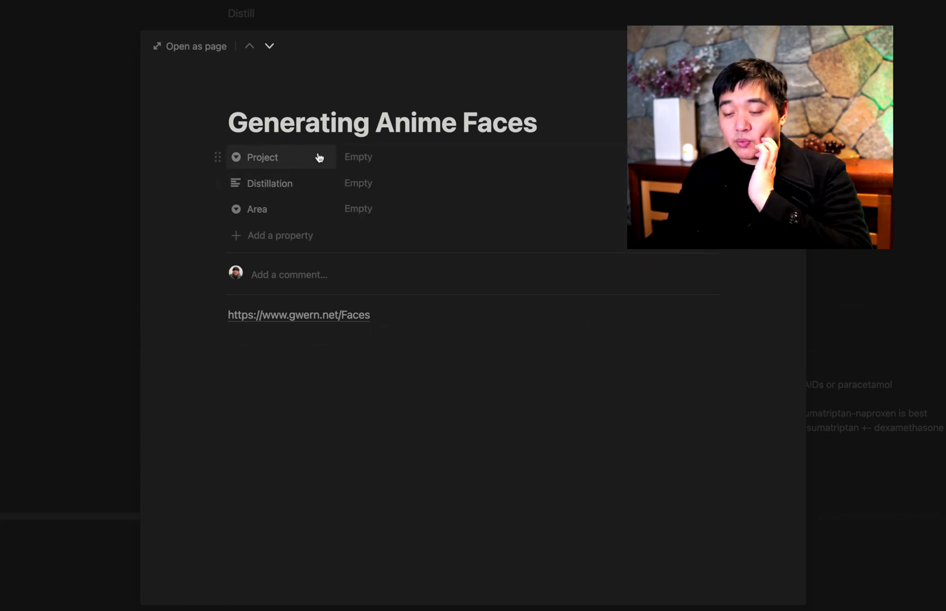
click(362, 209)
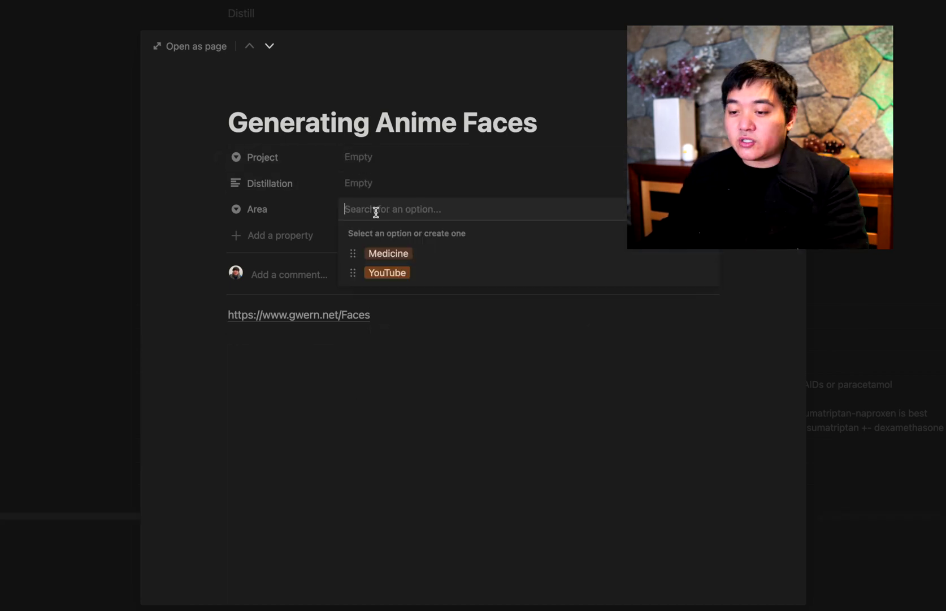
text(AI)
key(Return)
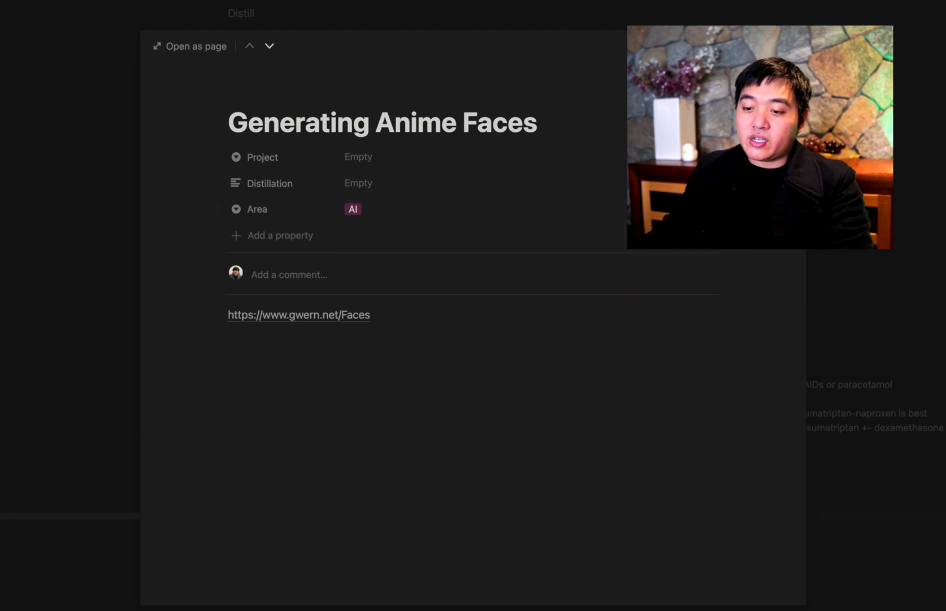
Add a select property named Type to the Generating Anime Faces page, set it to Resource, and close the page
text(pe)
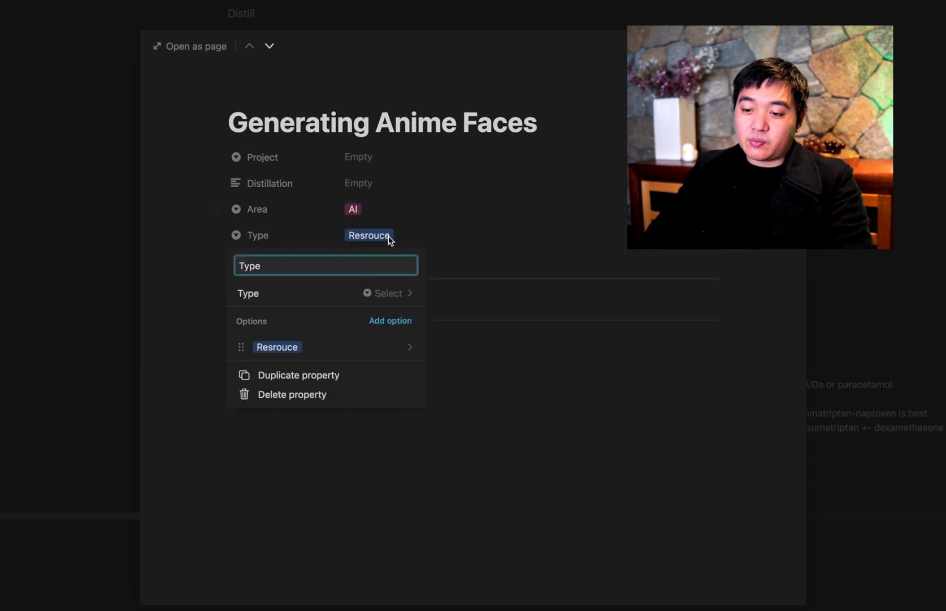
click(452, 222)
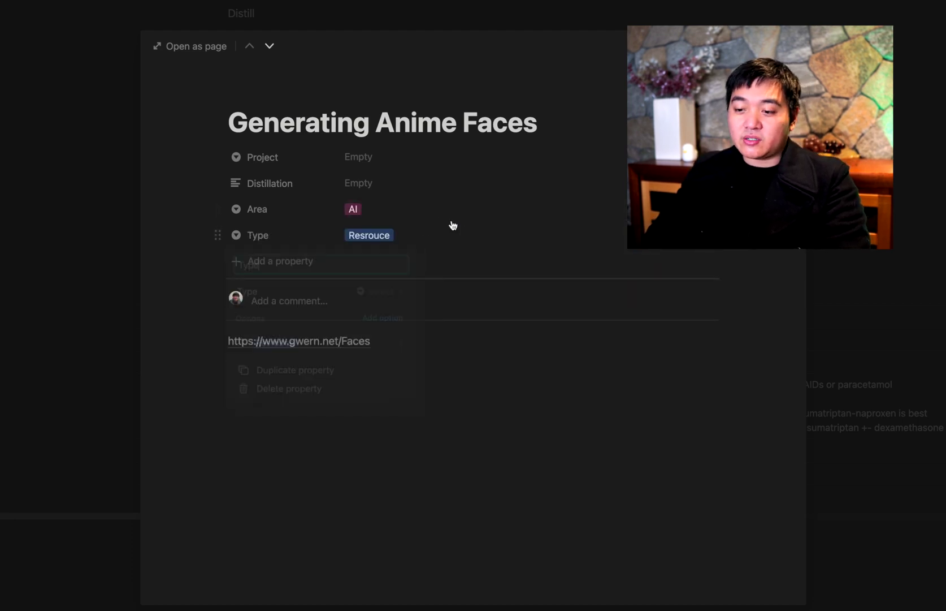
click(423, 234)
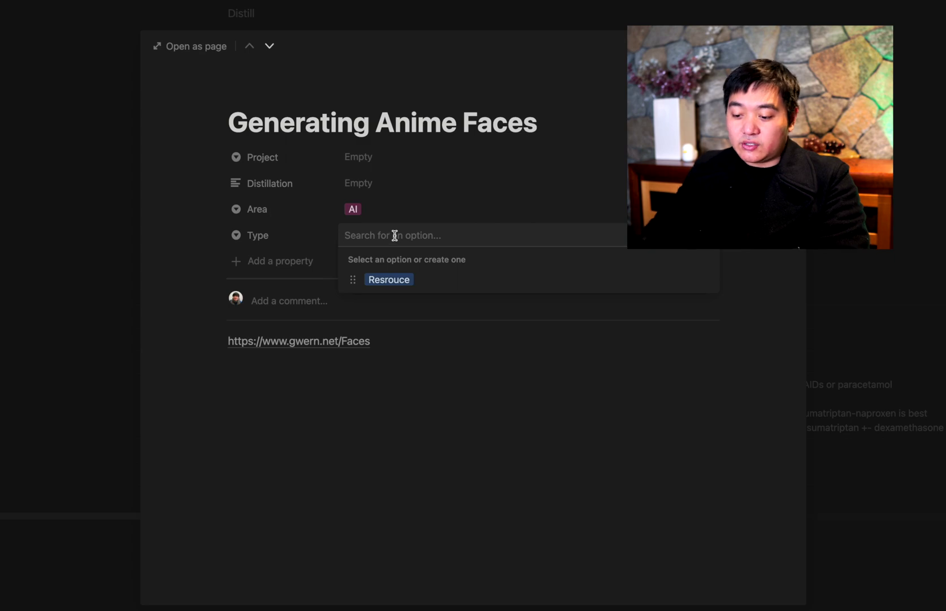
text(Resource)
key(Return)
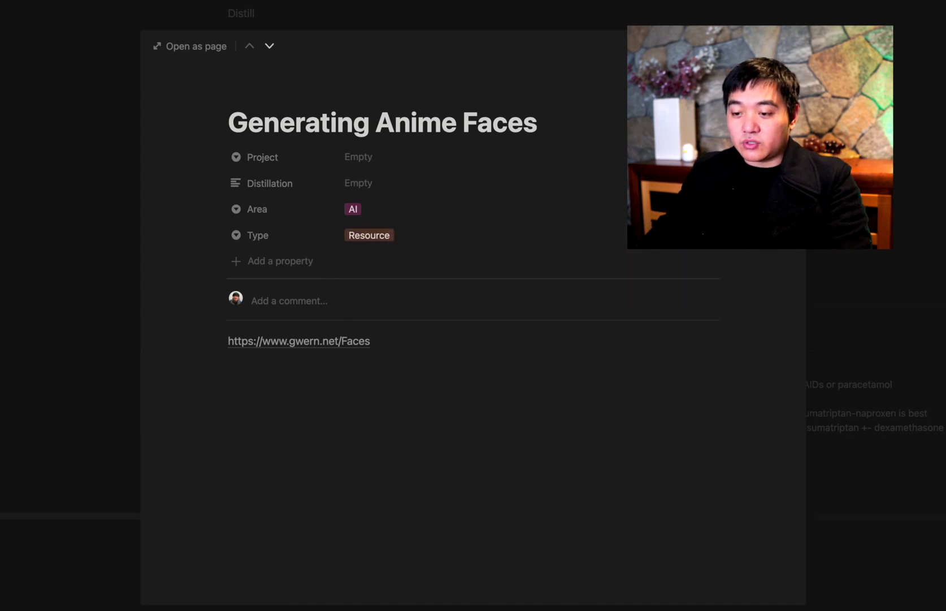
click(888, 283)
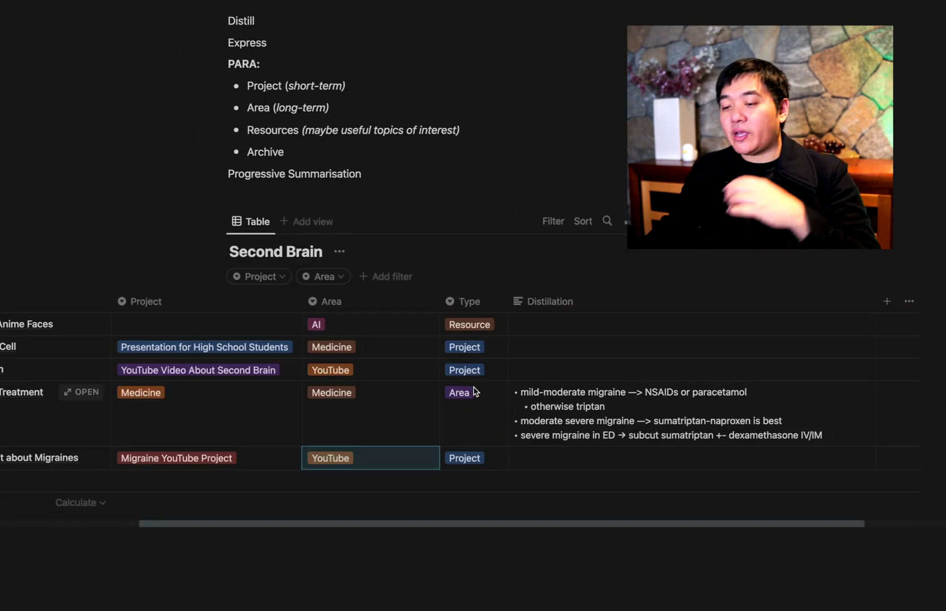
Clear the excluded Resource and Area options from the Second Brain table's Type filter
scroll(515, 418, left, 4)
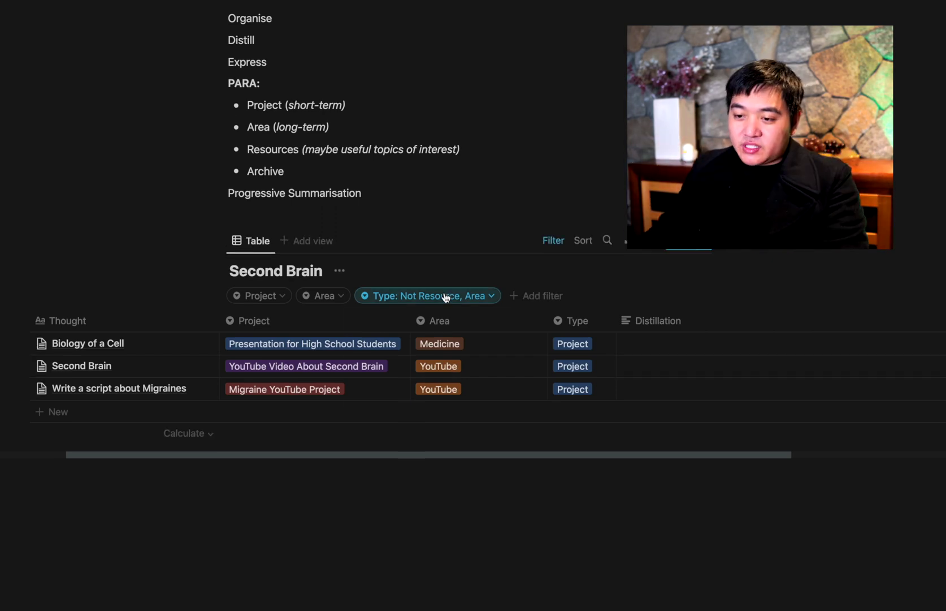
click(447, 287)
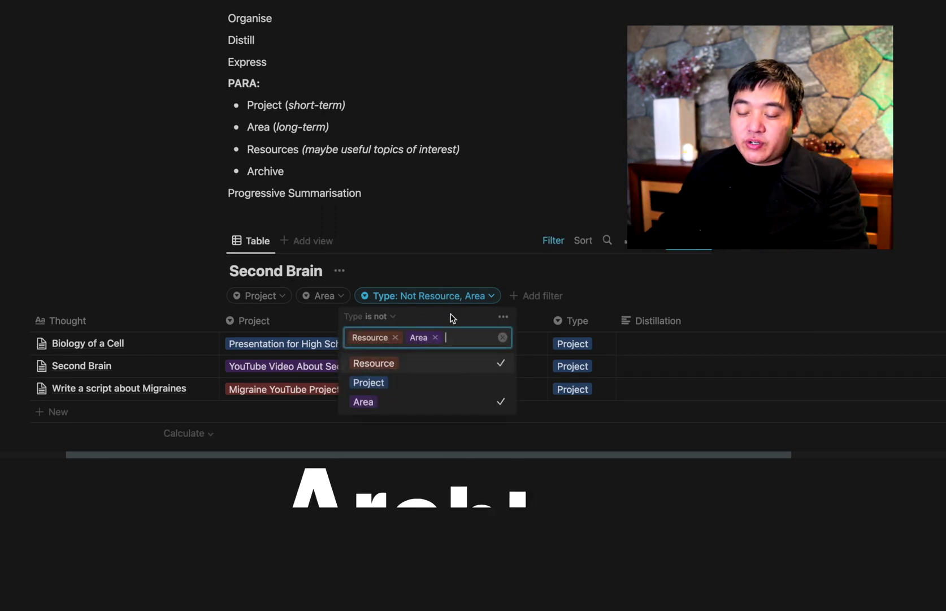
click(503, 340)
click(497, 228)
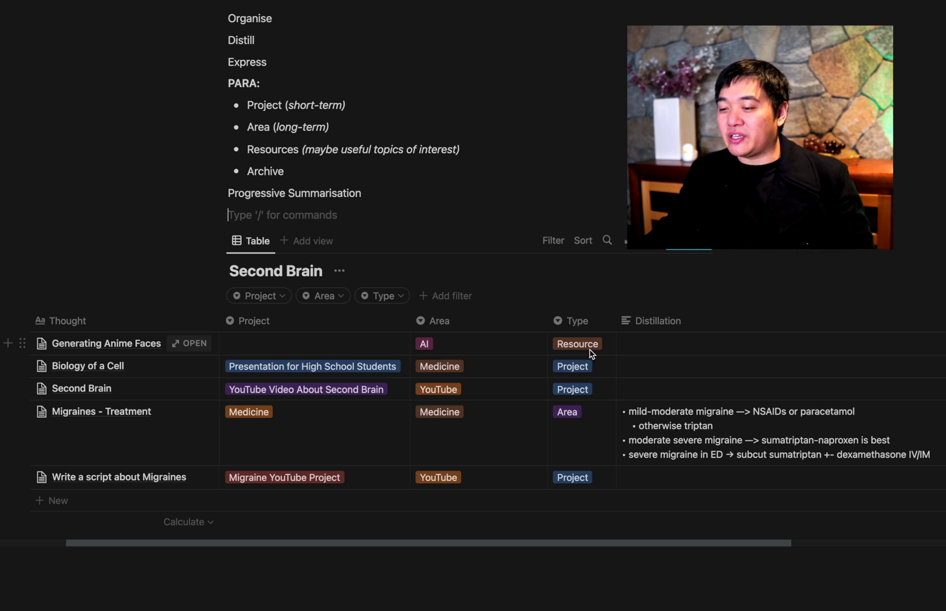
Set the Generating Anime Faces thought's Type to Archive and filter the Second Brain table to Type is not Archive
click(591, 353)
click(655, 378)
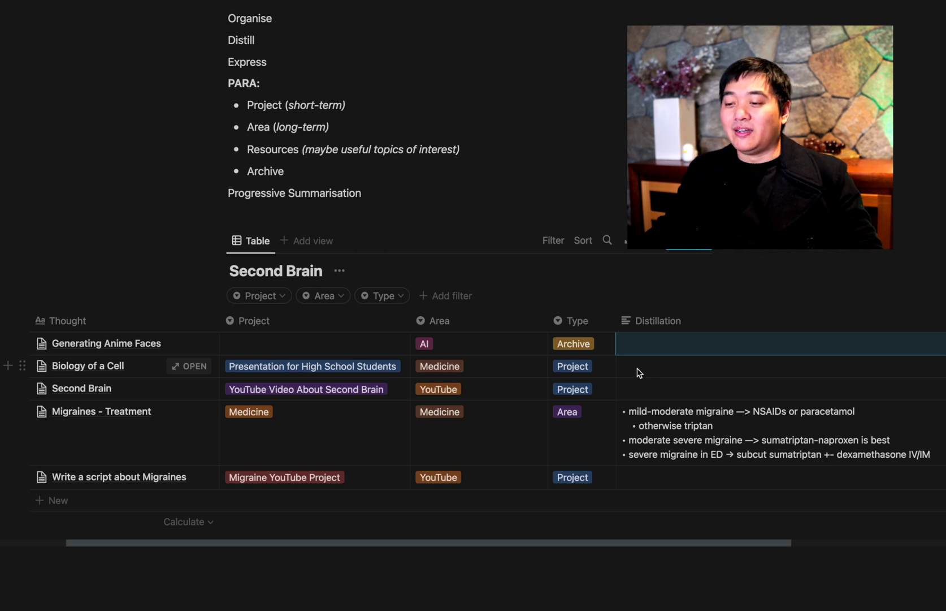
click(384, 296)
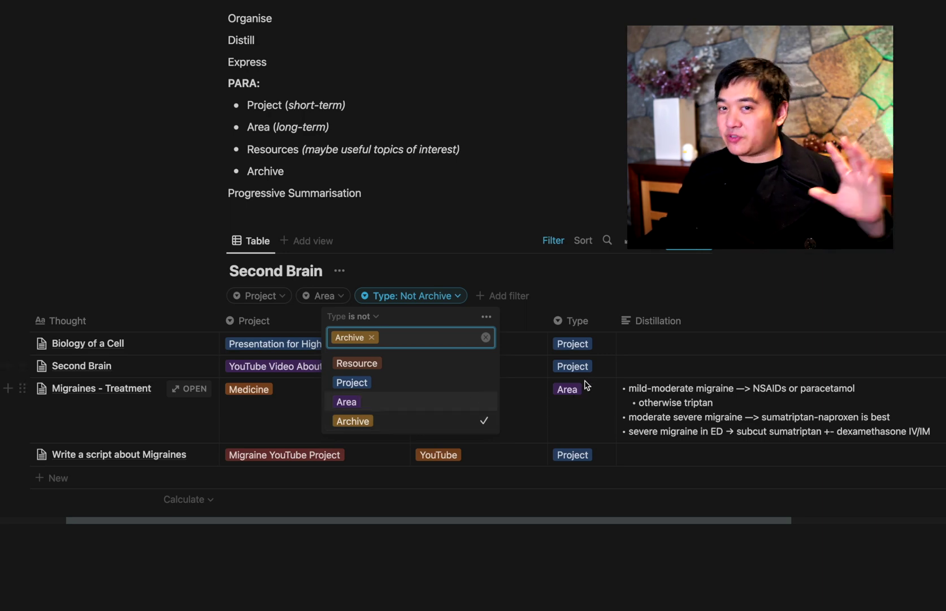
click(698, 364)
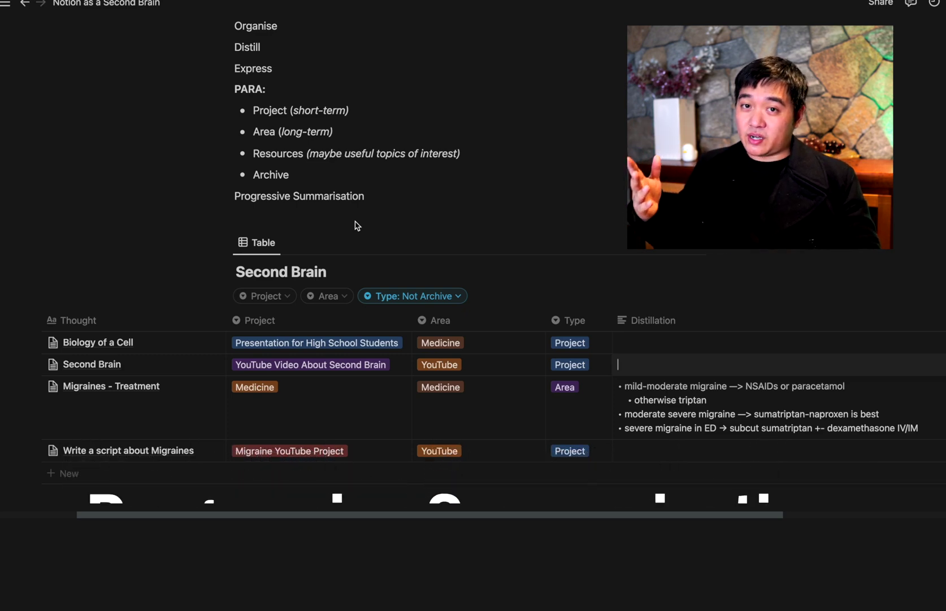
Add a "Summary of Summary" heading above Summary in the Migraines - Treatment page, with the line "paracetamol, NSAIDs, or triptans" beneath it
click(111, 386)
scroll(480, 442, down, 5)
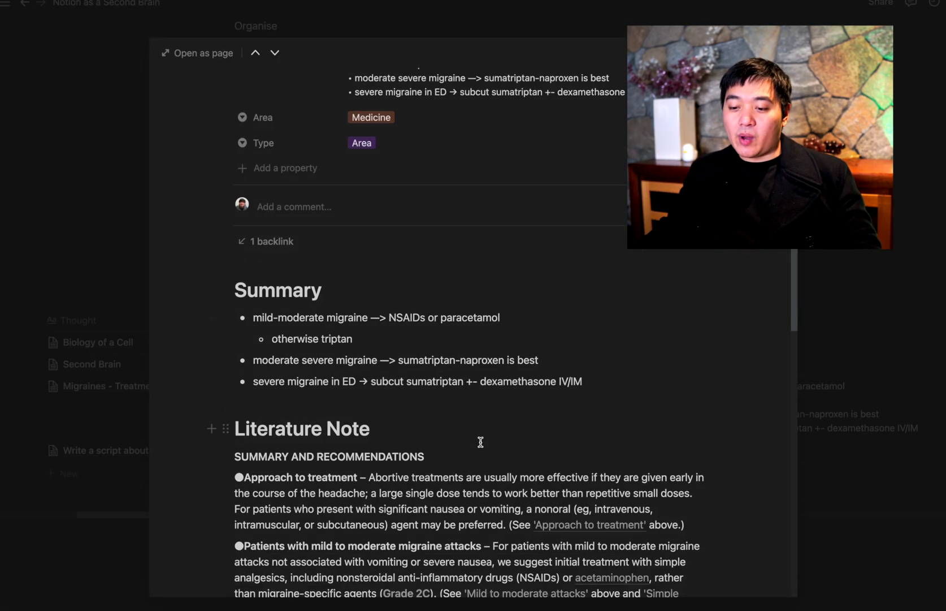
drag(628, 389, 230, 322)
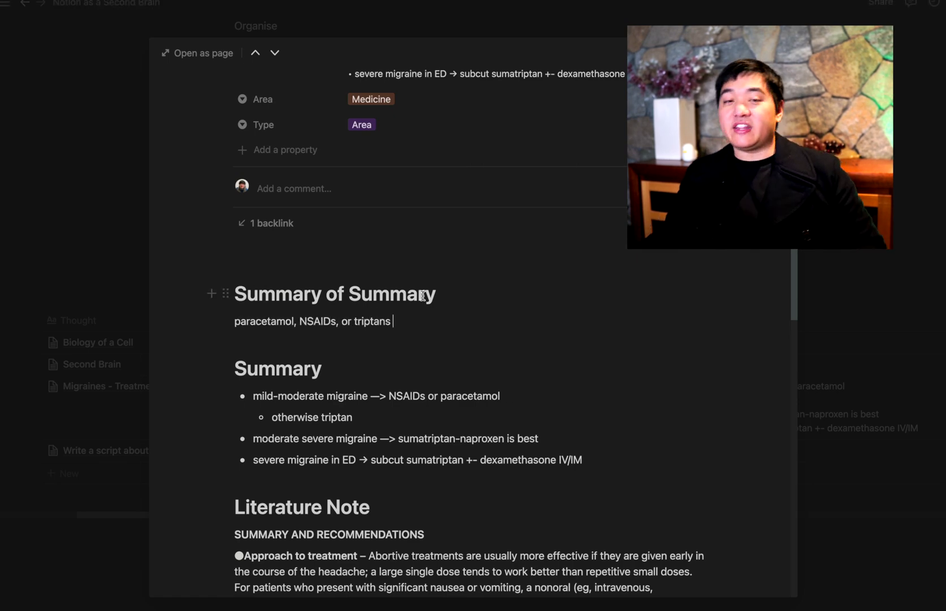
Replace the Migraines - Treatment page's Distillation text with "paracetamol, NSAIDs, or triptans" and close the page
scroll(407, 334, up, 3)
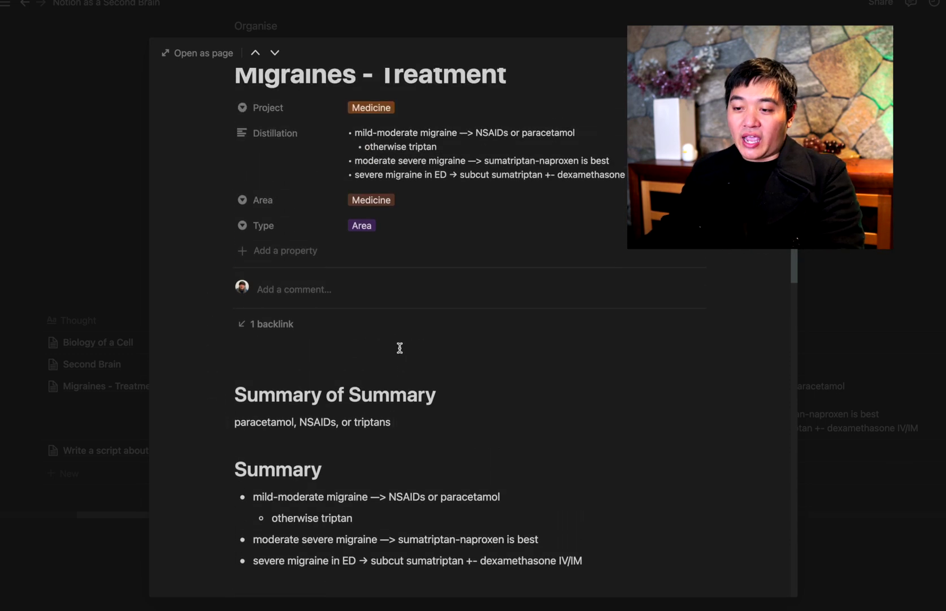
triple_click(383, 427)
click(404, 173)
key(ctrl+a)
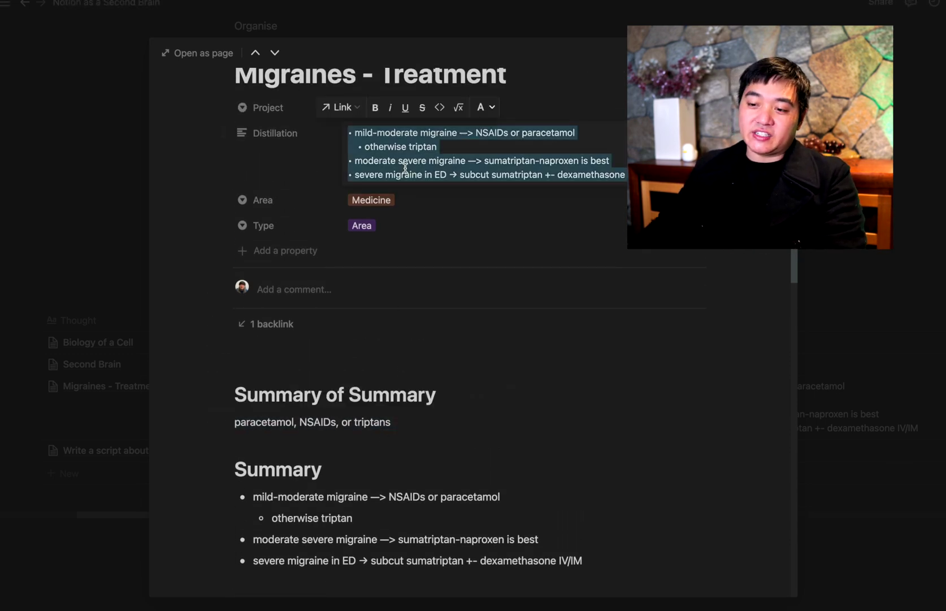
key(BackSpace)
key(Escape)
scroll(464, 387, up, 2)
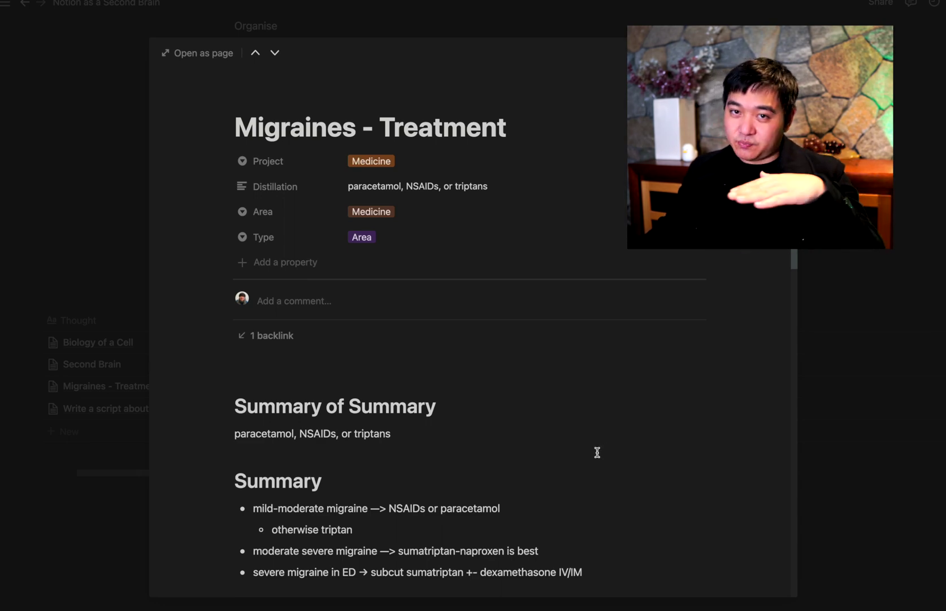
key(Escape)
click(481, 347)
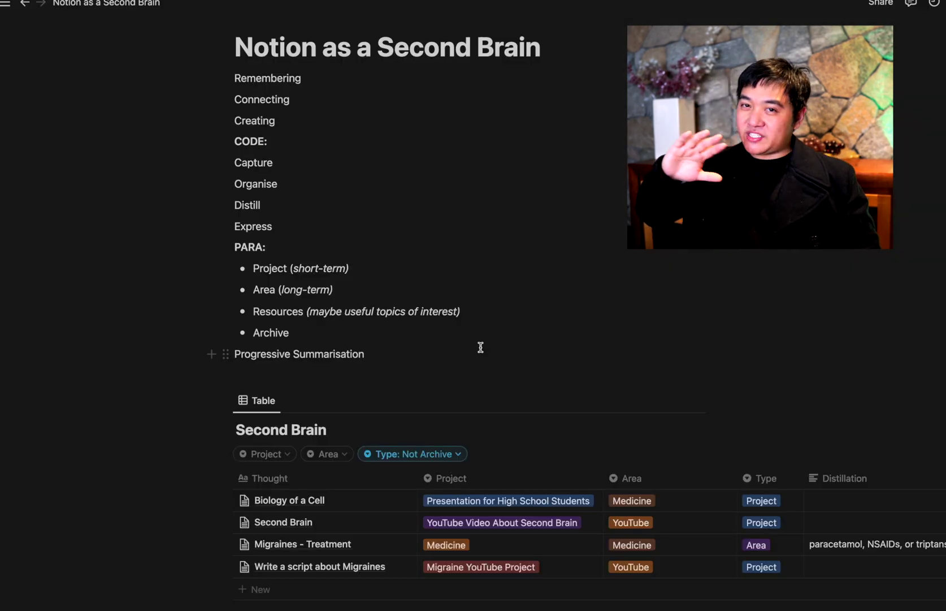